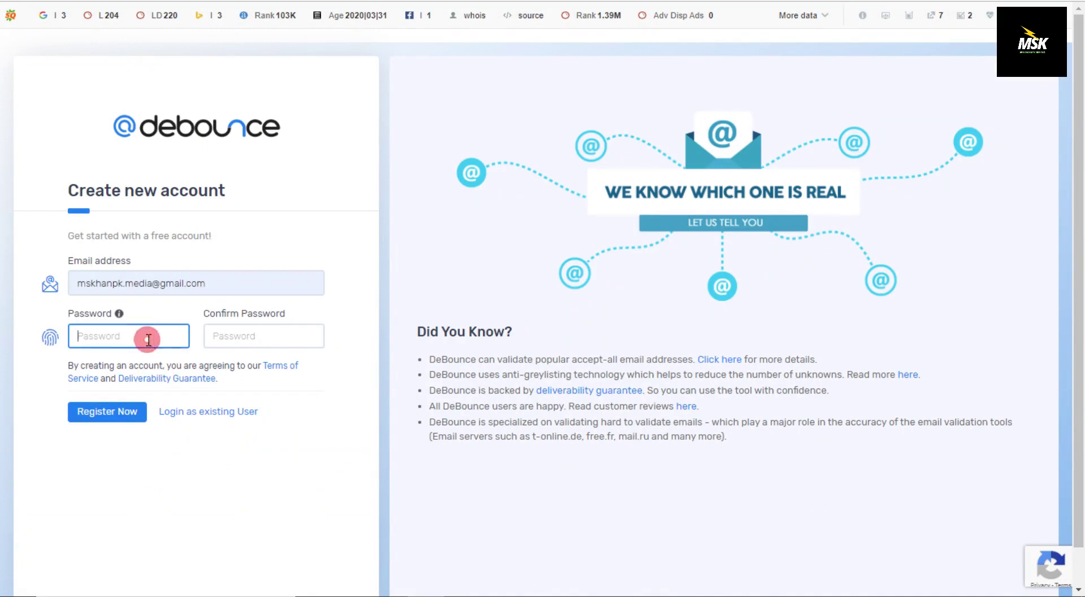
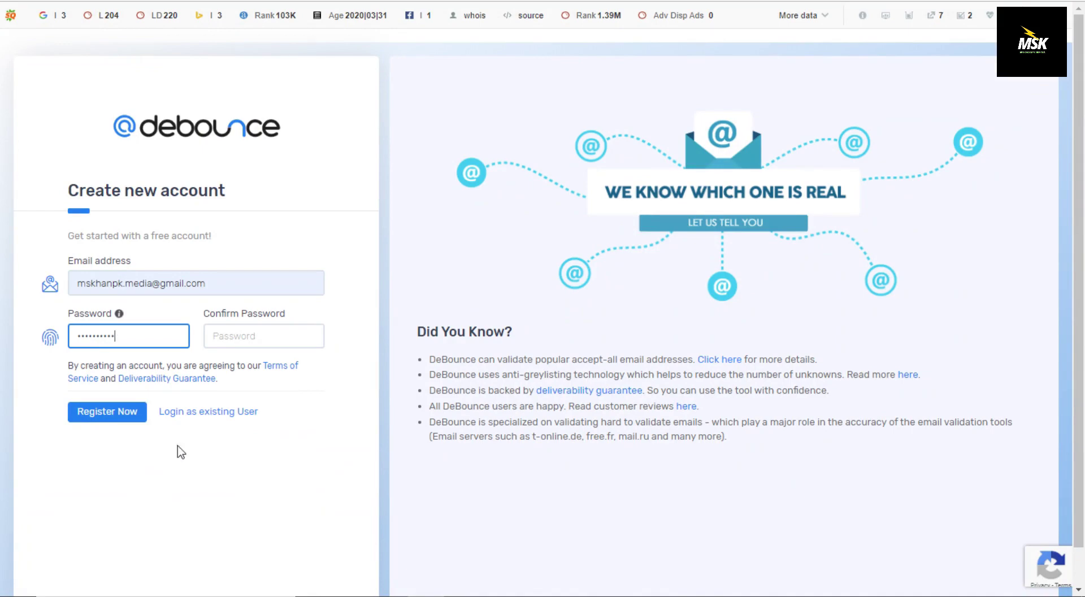
Step: Enter the account password in both password fields, register, and pass the traffic-light reCAPTCHA
click(273, 334)
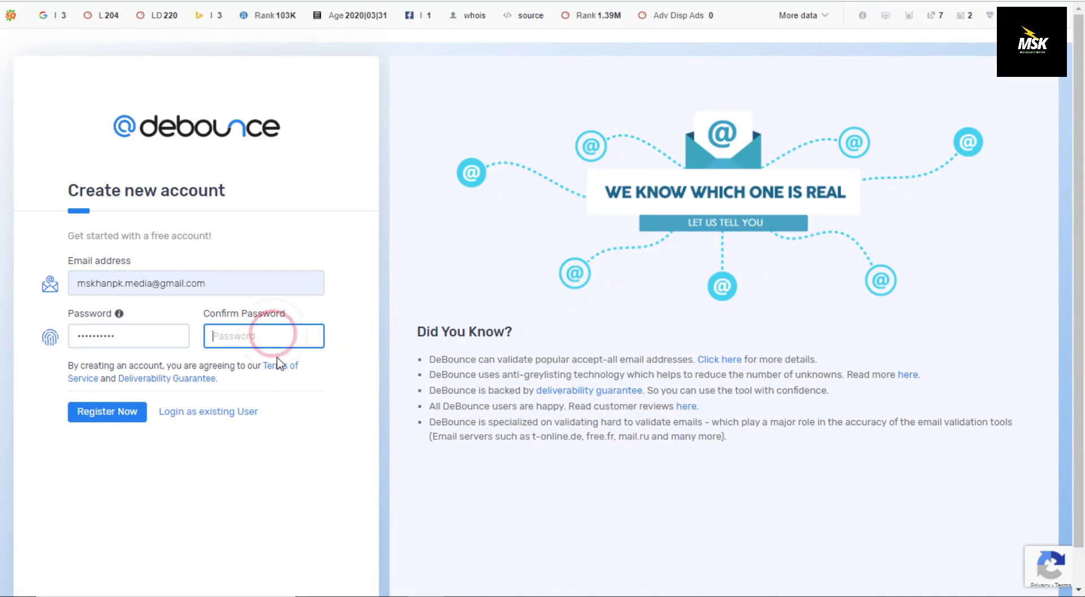
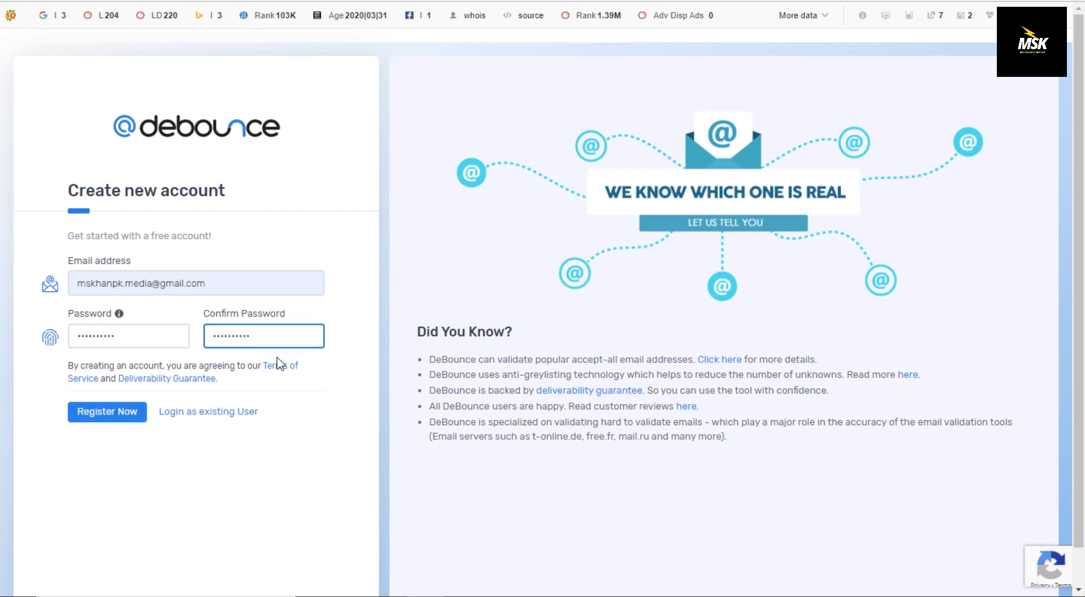
click(123, 413)
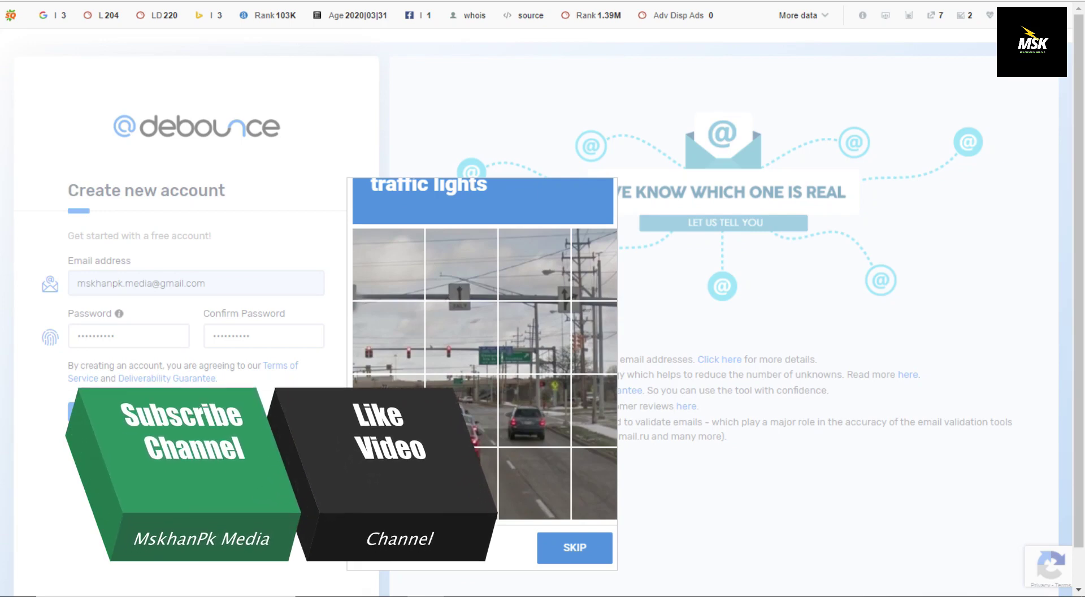
click(383, 281)
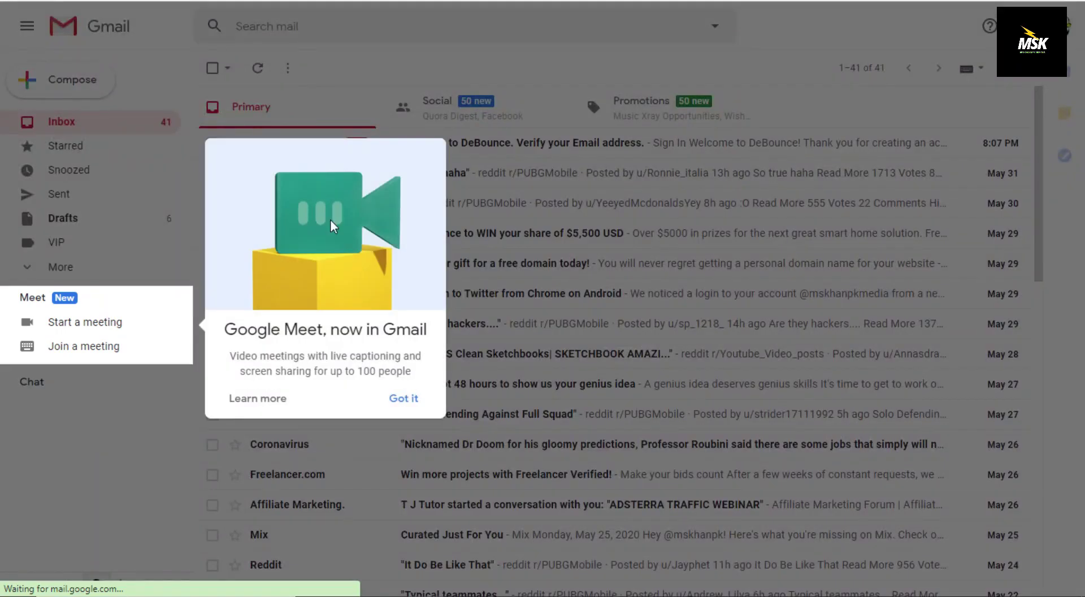
Step: Dismiss the Google Meet promo and use Confirm Email Address in DeBounce's Gmail welcome message
click(402, 397)
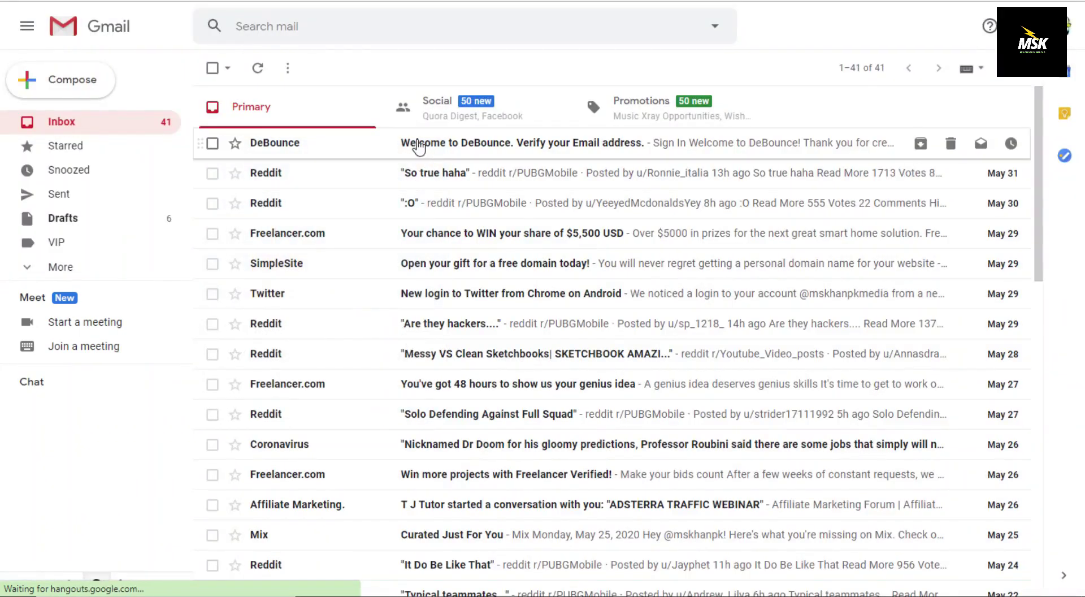
click(466, 146)
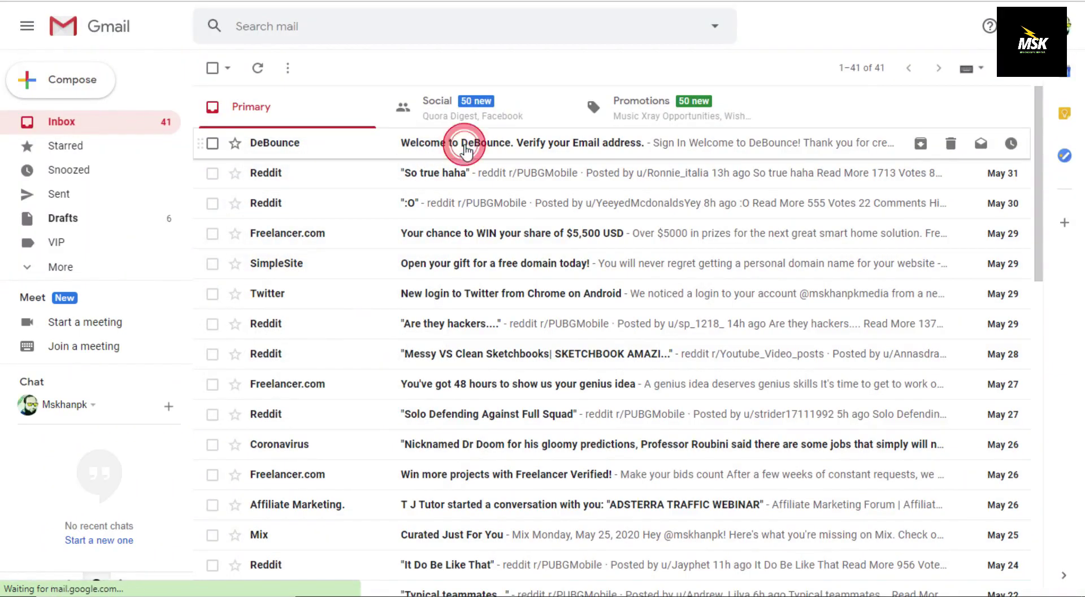
scroll(693, 325, down, 3)
scroll(693, 325, down, 3)
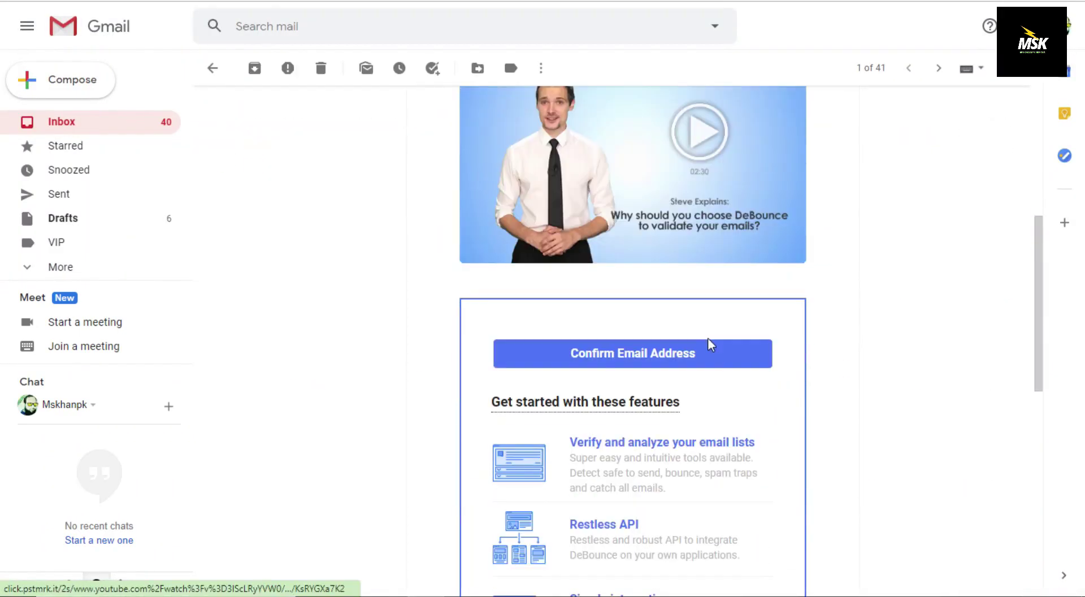
click(606, 356)
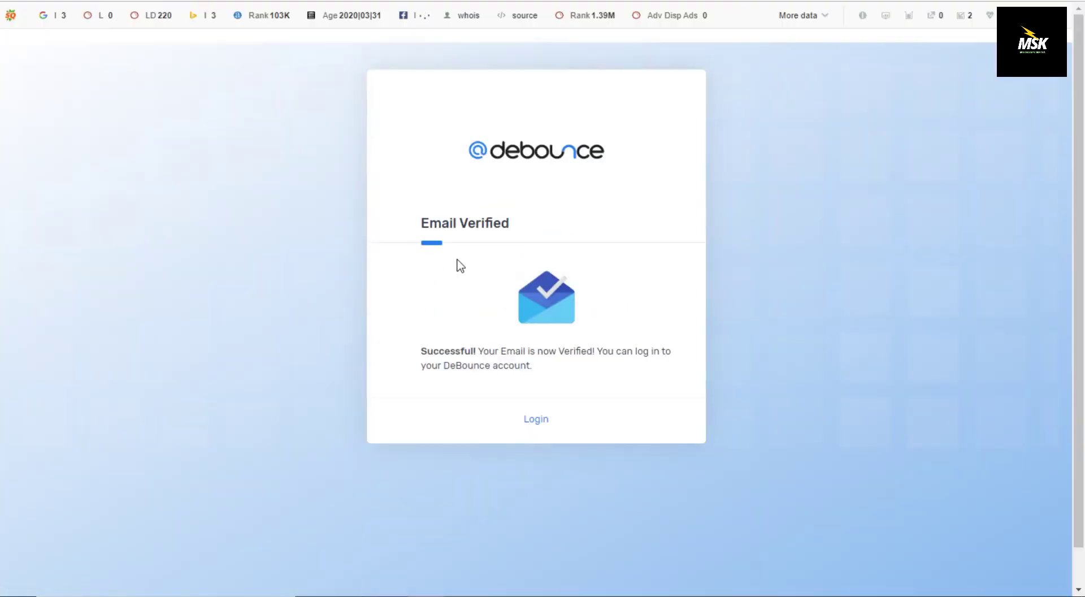
Step: Log in to DeBounce with the saved e-mail address and the account password
click(536, 420)
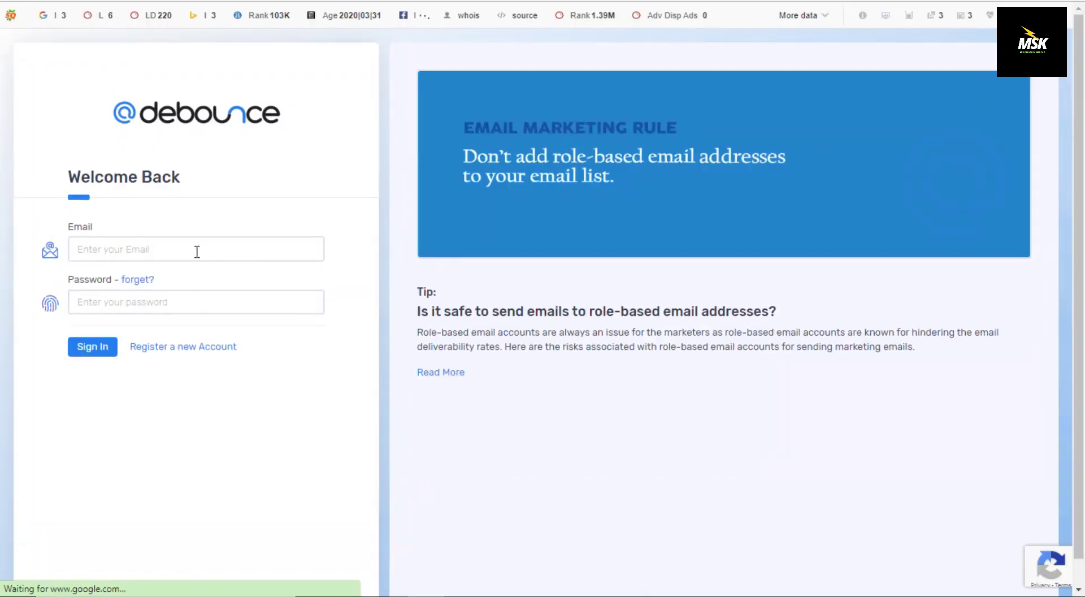
click(196, 249)
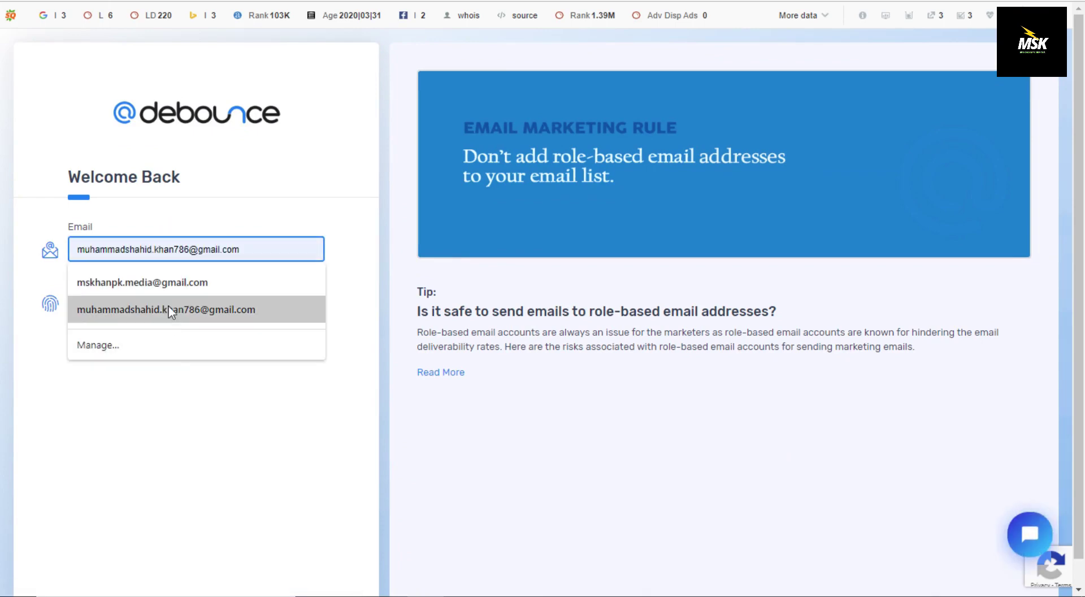
click(170, 284)
click(153, 306)
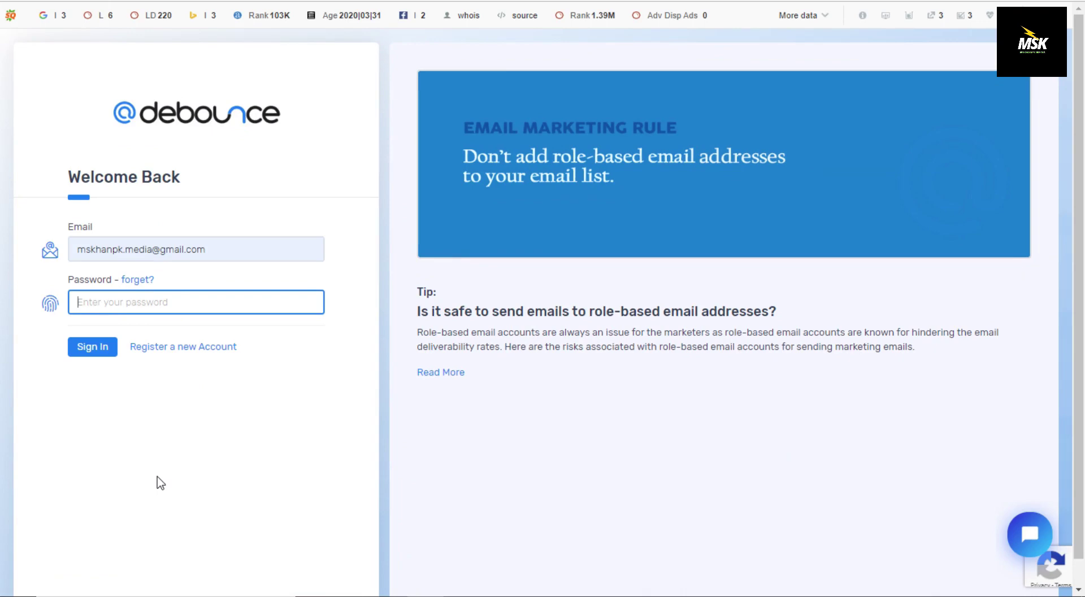
text(•)
click(116, 346)
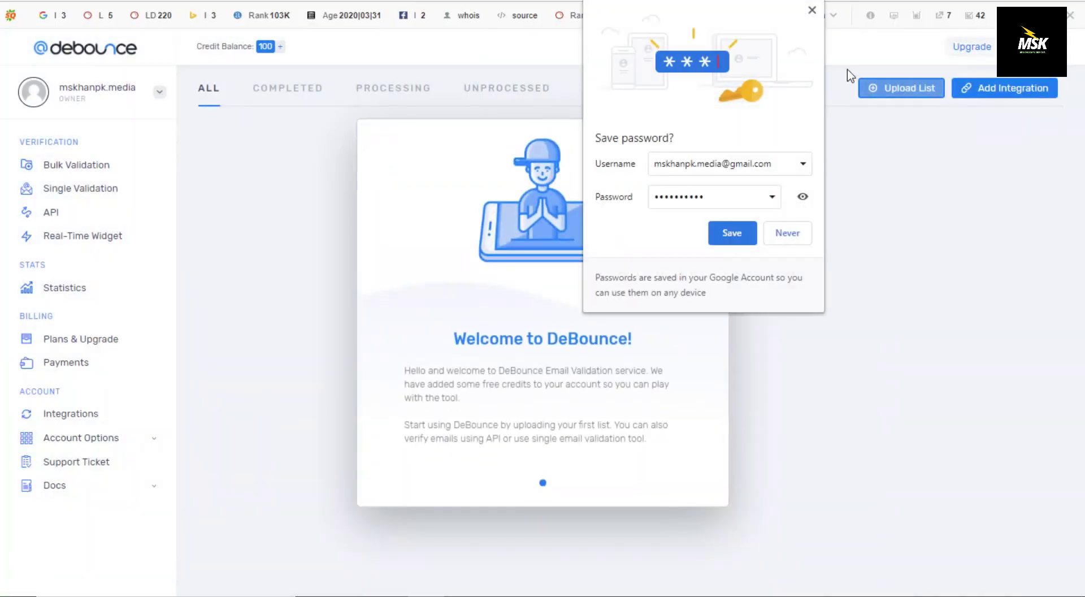
Step: Dismiss the save-password bubble and welcome dialog, disable SEOquake for this domain, and close Latest changes
click(814, 11)
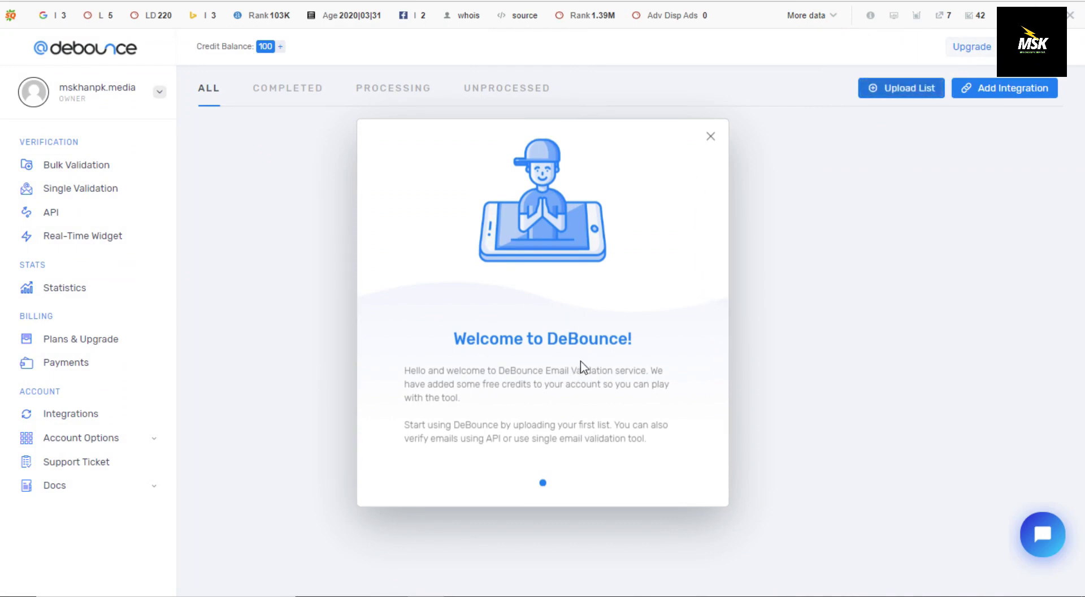
click(711, 137)
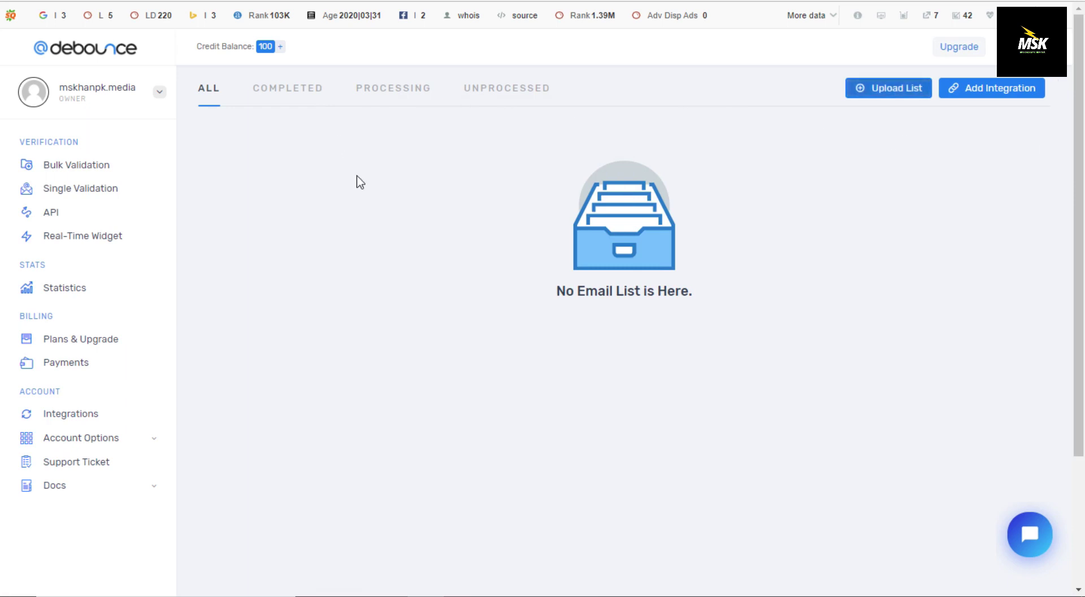
click(1069, 15)
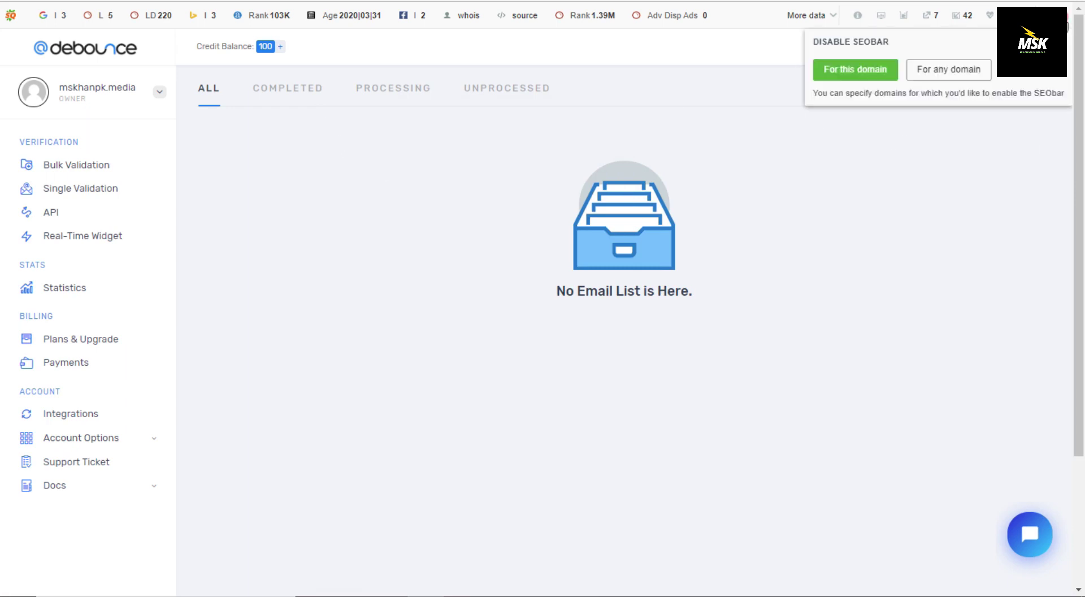
click(865, 71)
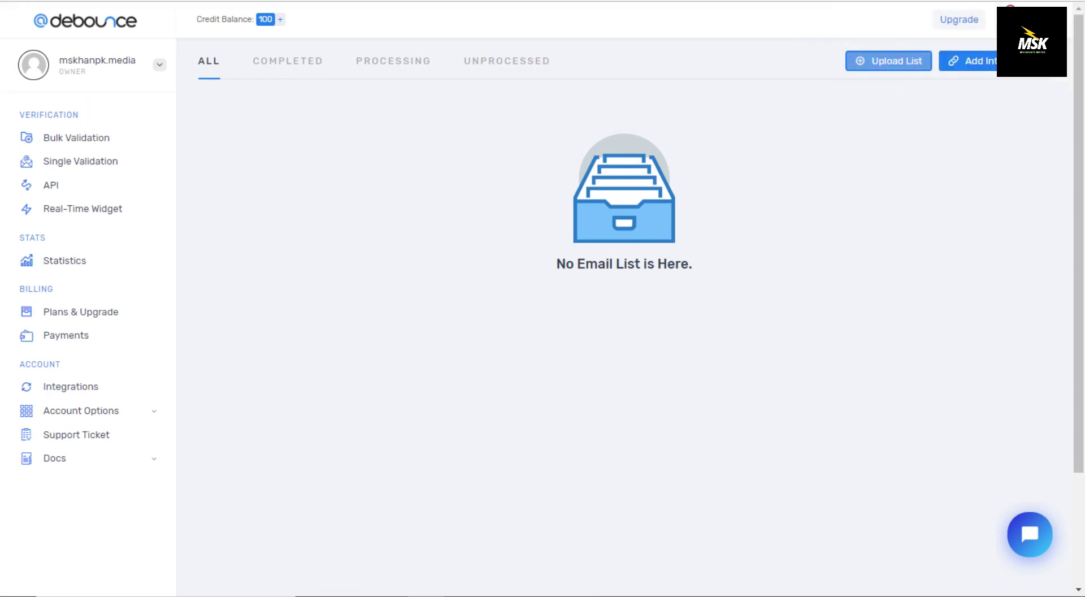
click(1008, 16)
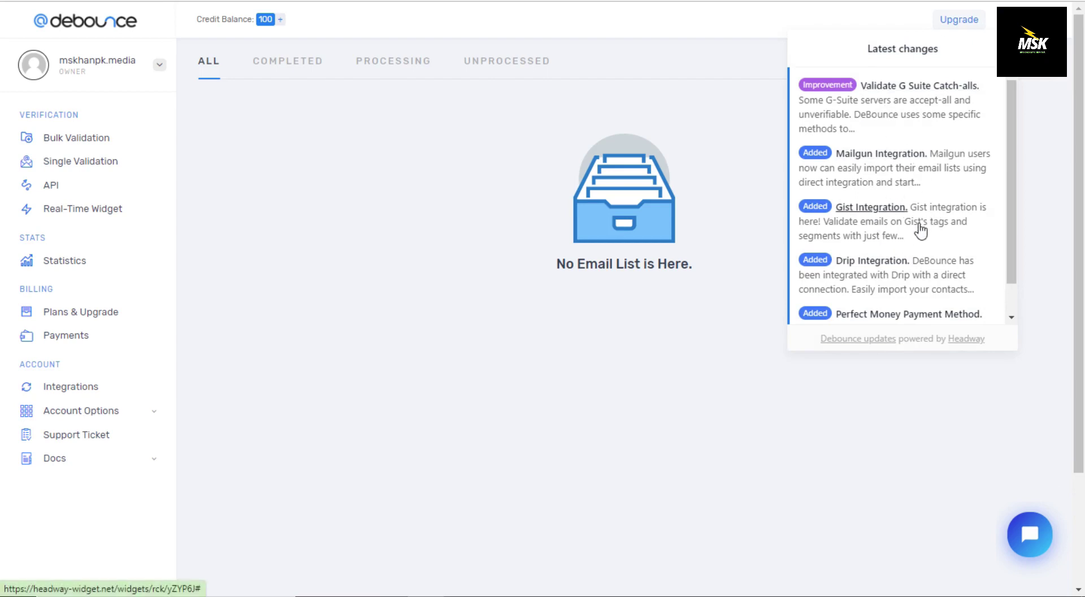
click(615, 30)
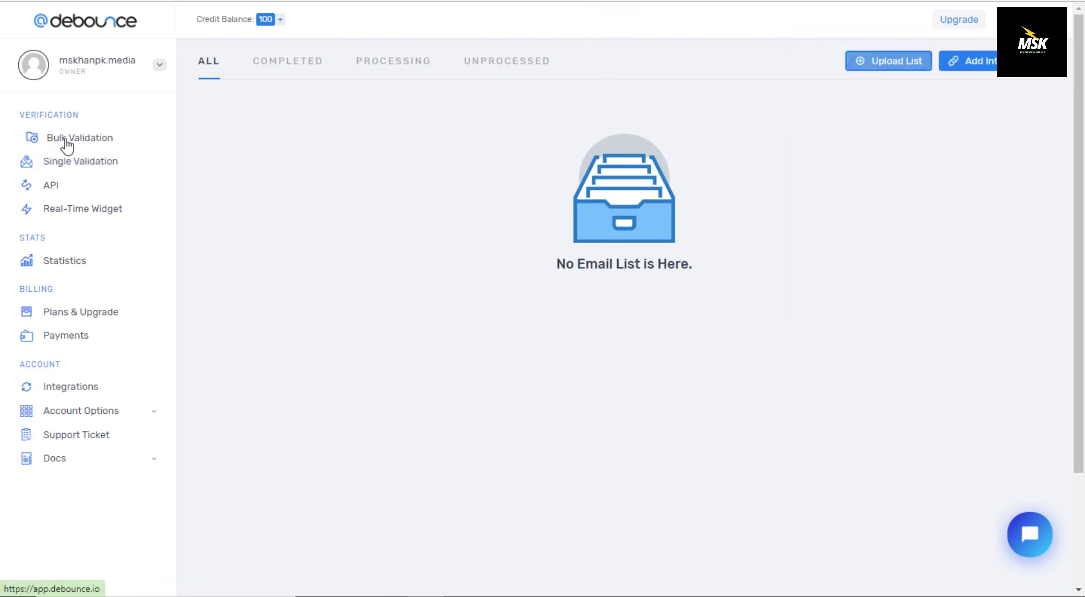
Step: Validate a single e-mail address (result Safe to Send), then go to Bulk Validation
click(91, 165)
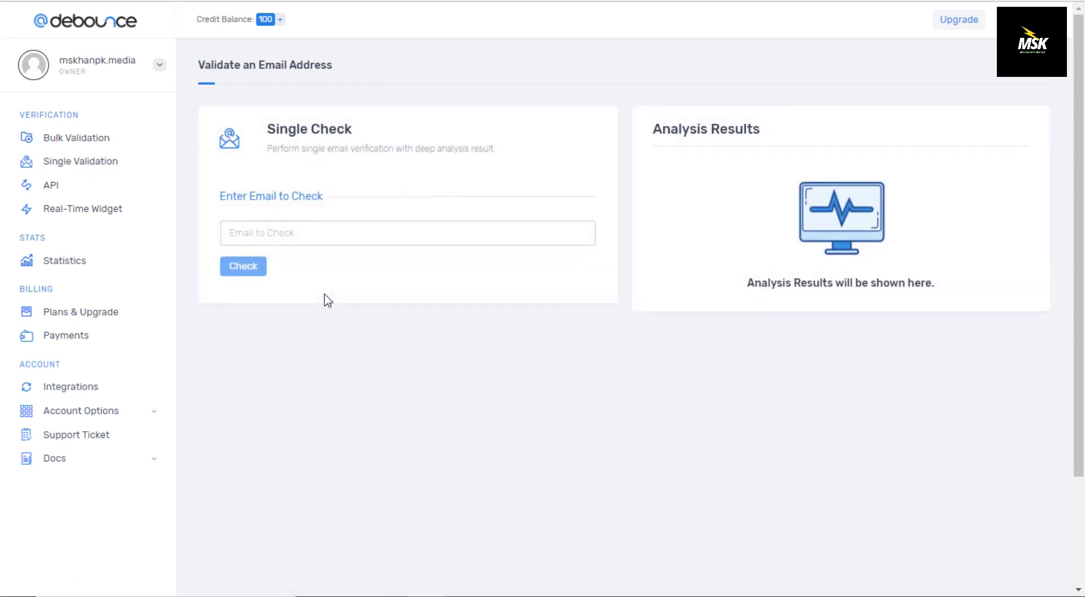
click(274, 233)
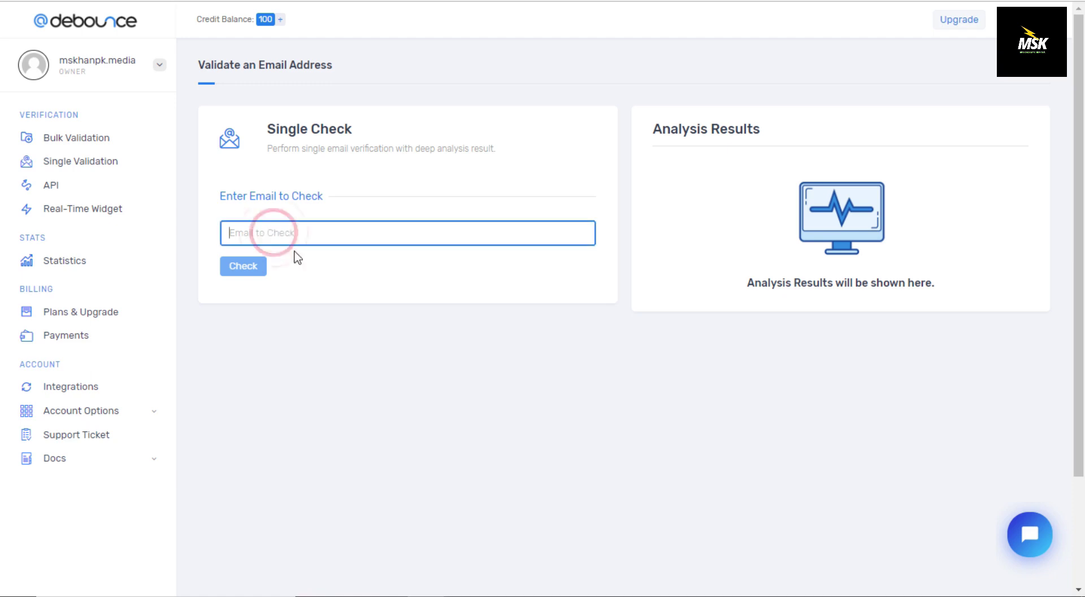
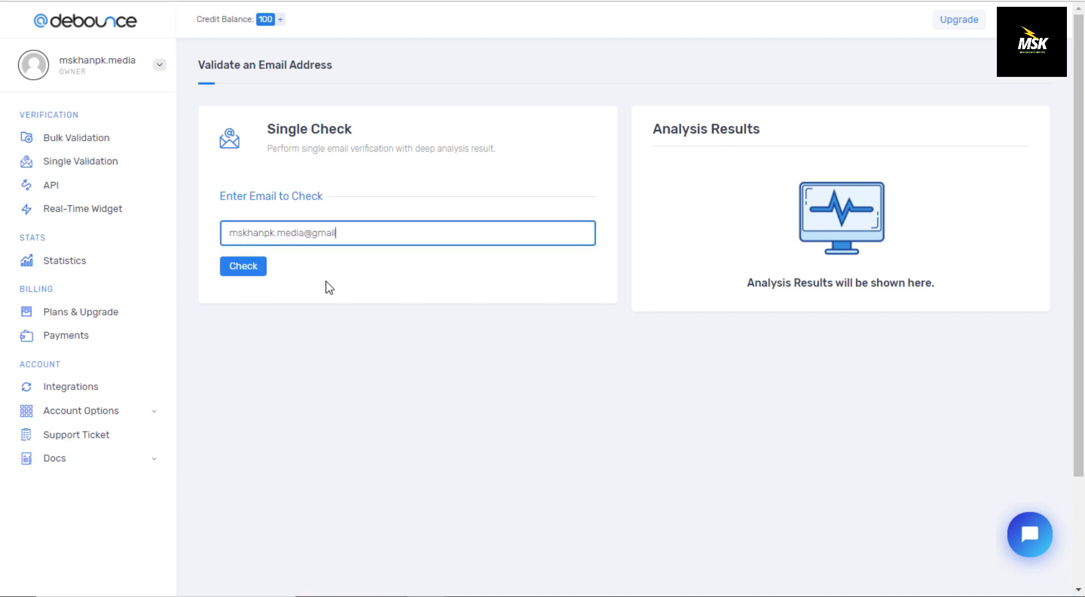
click(254, 273)
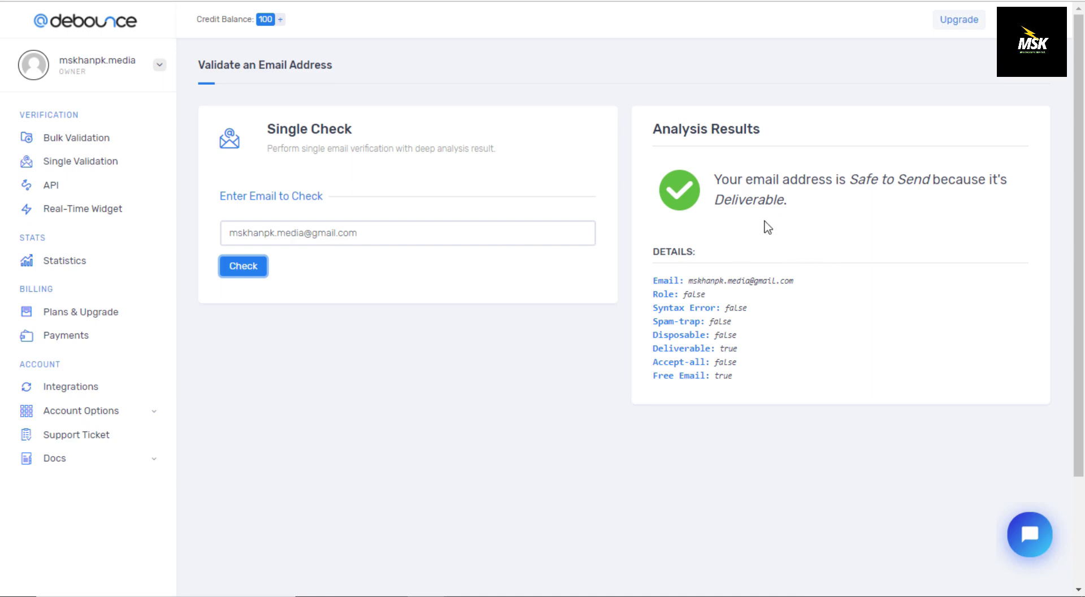
click(78, 141)
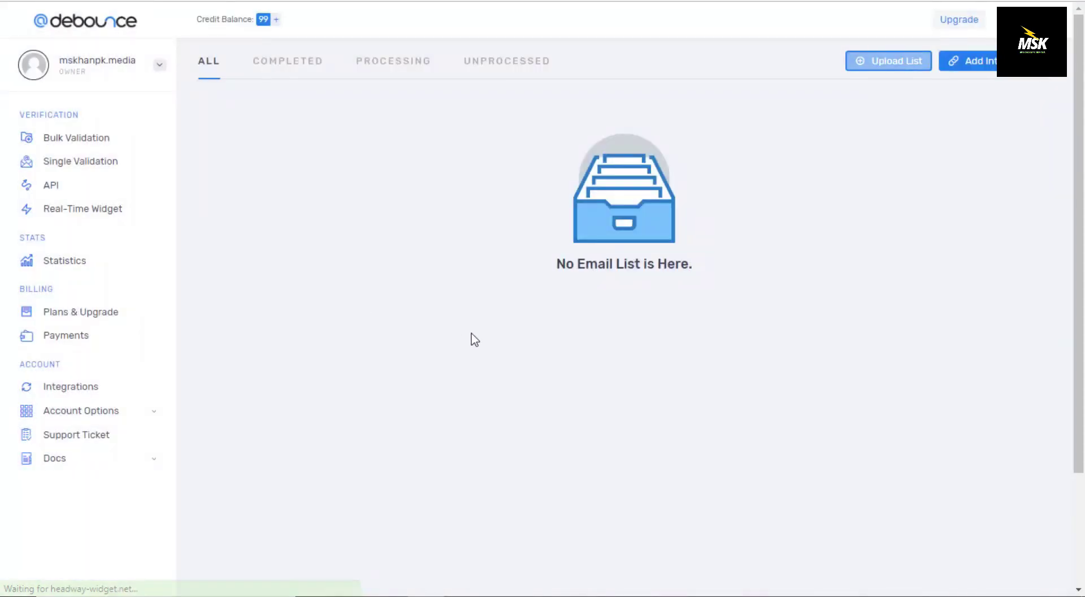
click(888, 62)
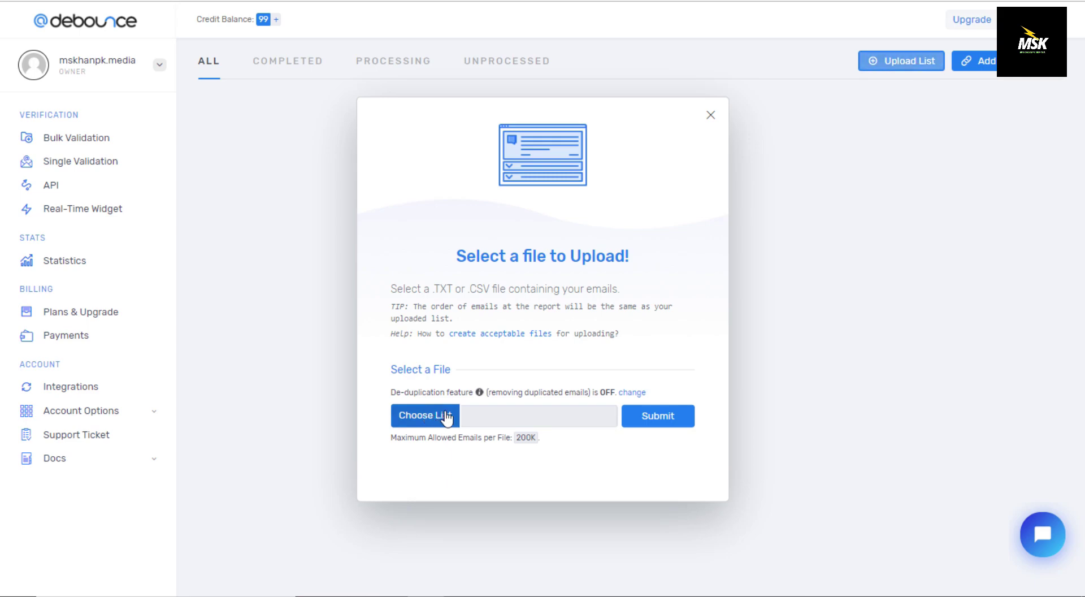
click(446, 417)
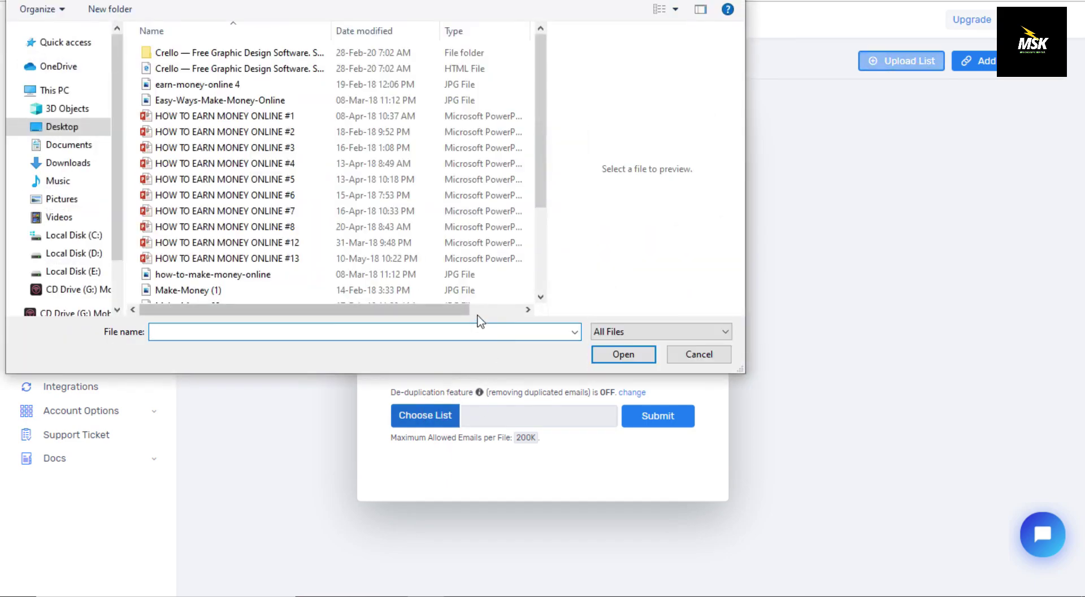
click(682, 355)
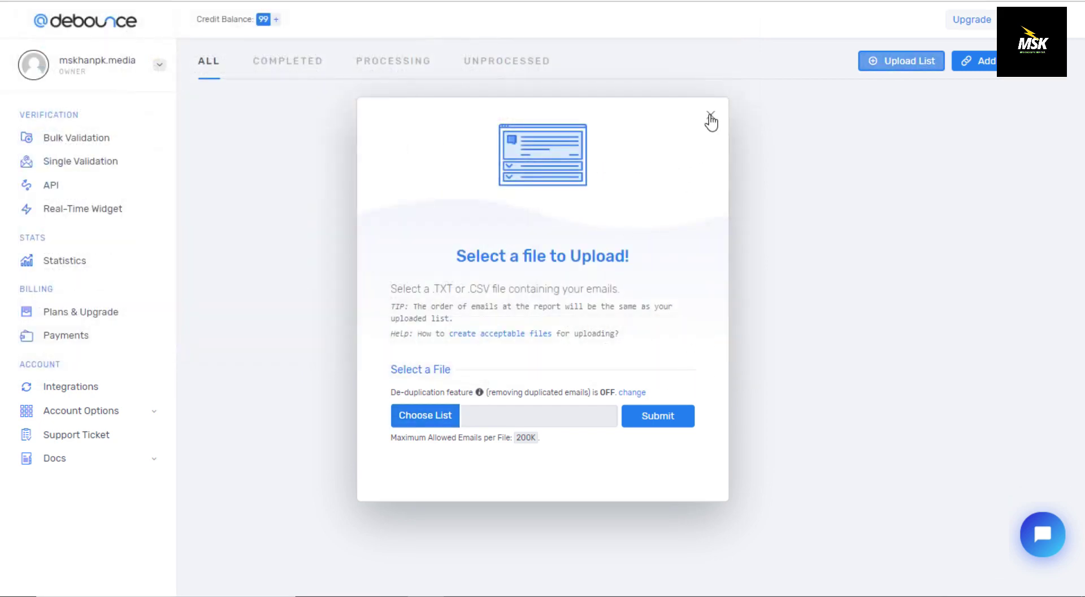
click(711, 117)
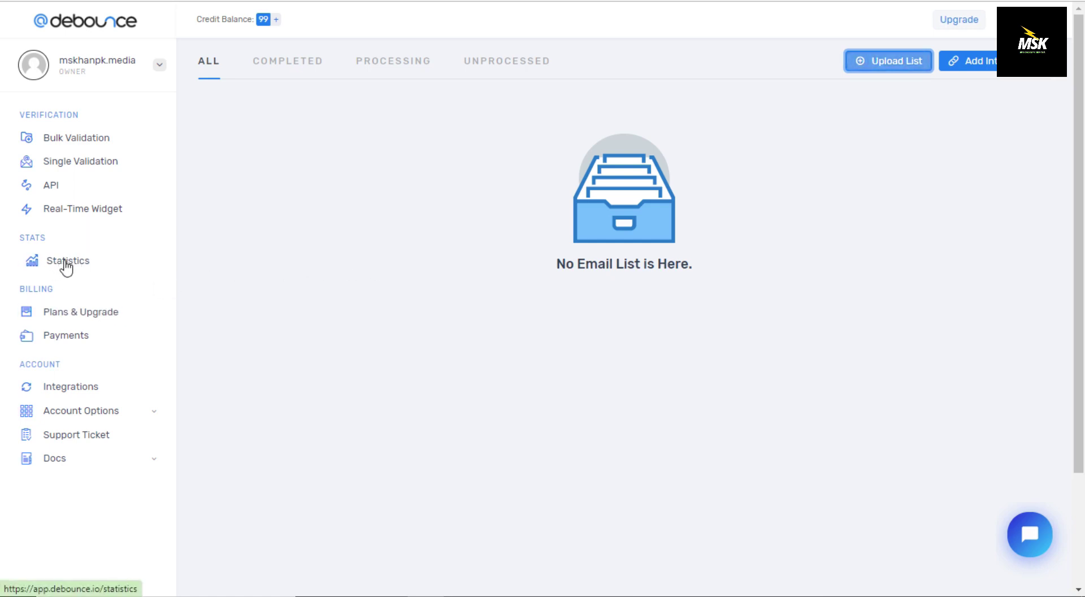
Step: Review the Plans & Upgrade pricing table, from 5,000 credits for $10 to 5,000,000 for $1,500
click(72, 315)
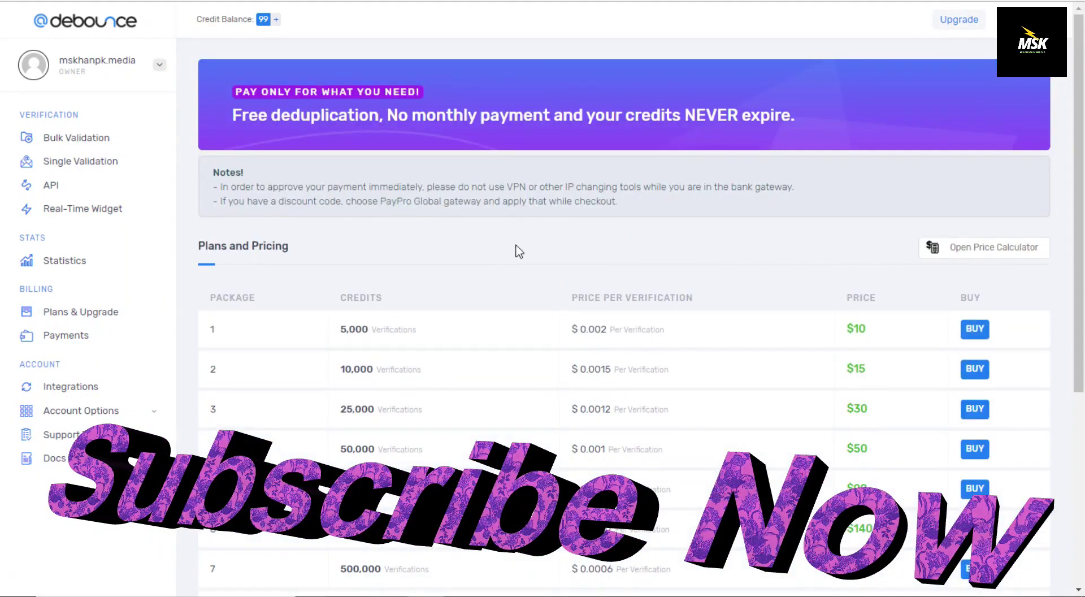
scroll(521, 247, down, 2)
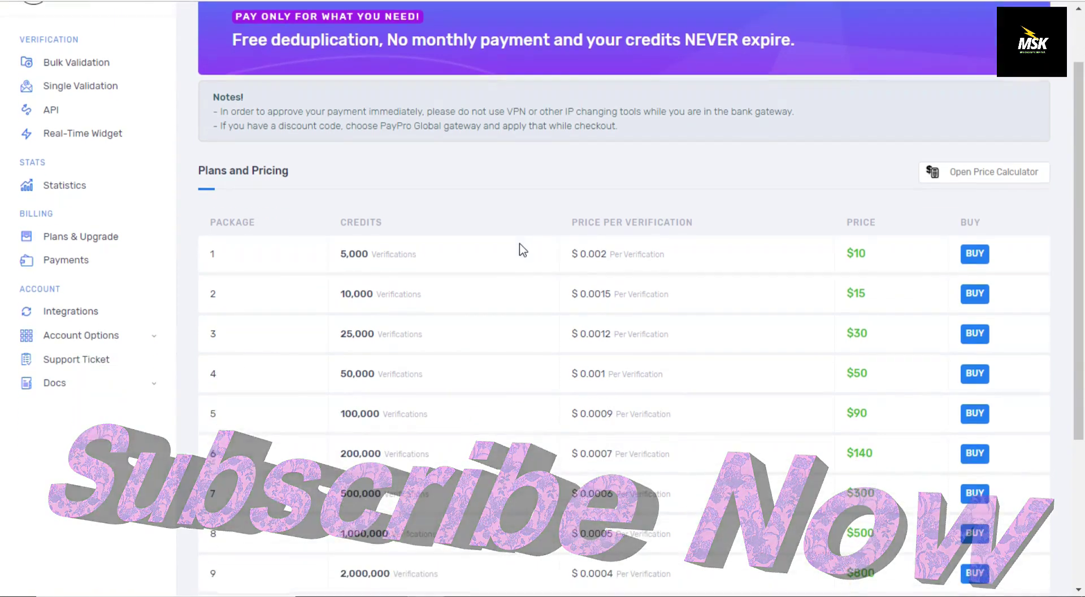
scroll(556, 333, down, 1)
scroll(555, 339, up, 3)
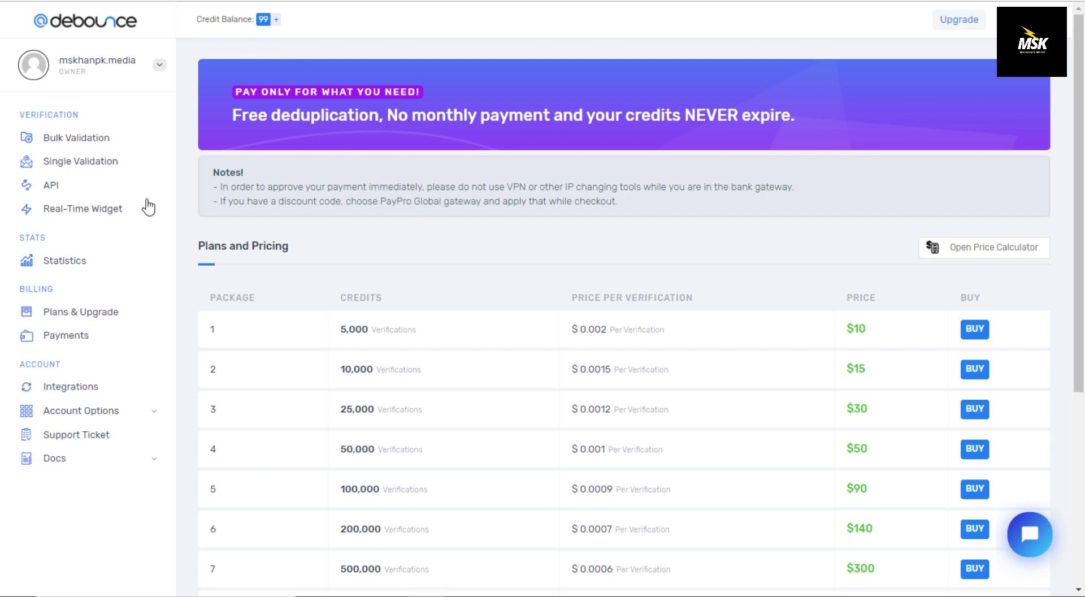
scroll(362, 203, down, 2)
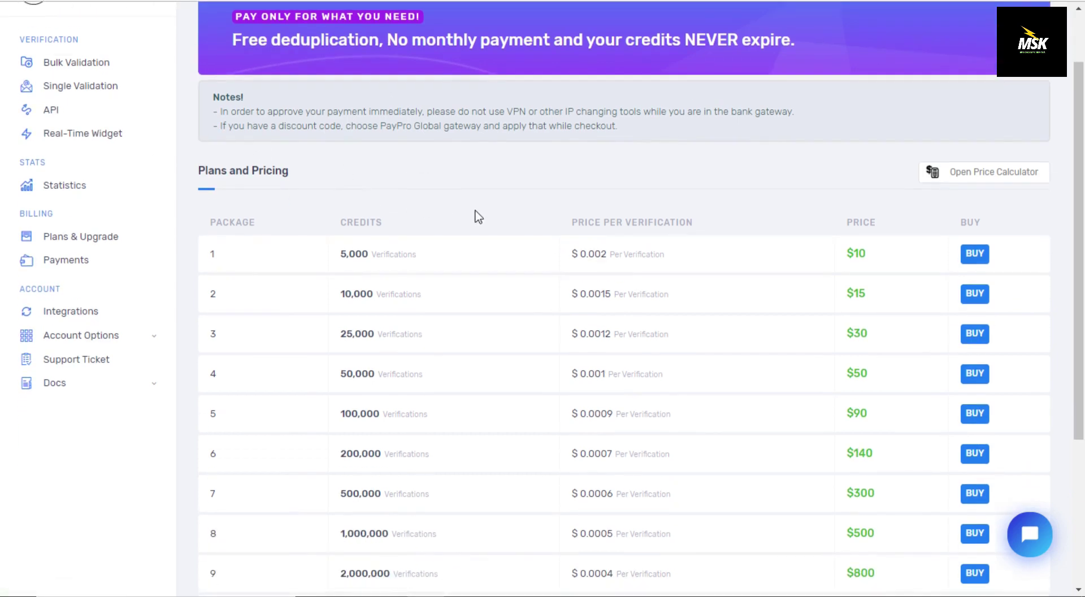
scroll(477, 216, down, 4)
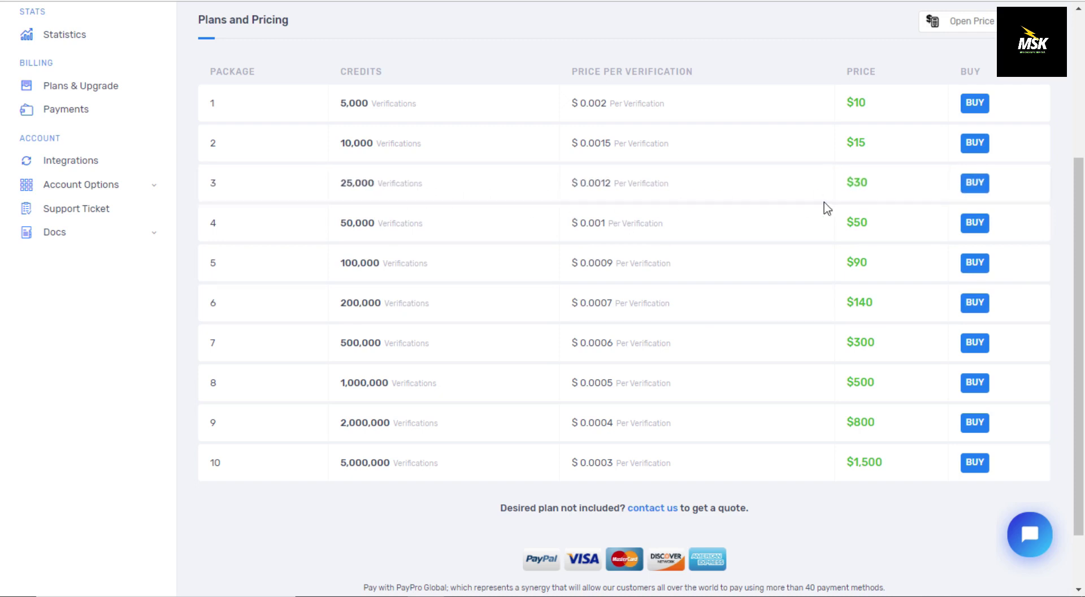
scroll(758, 345, up, 4)
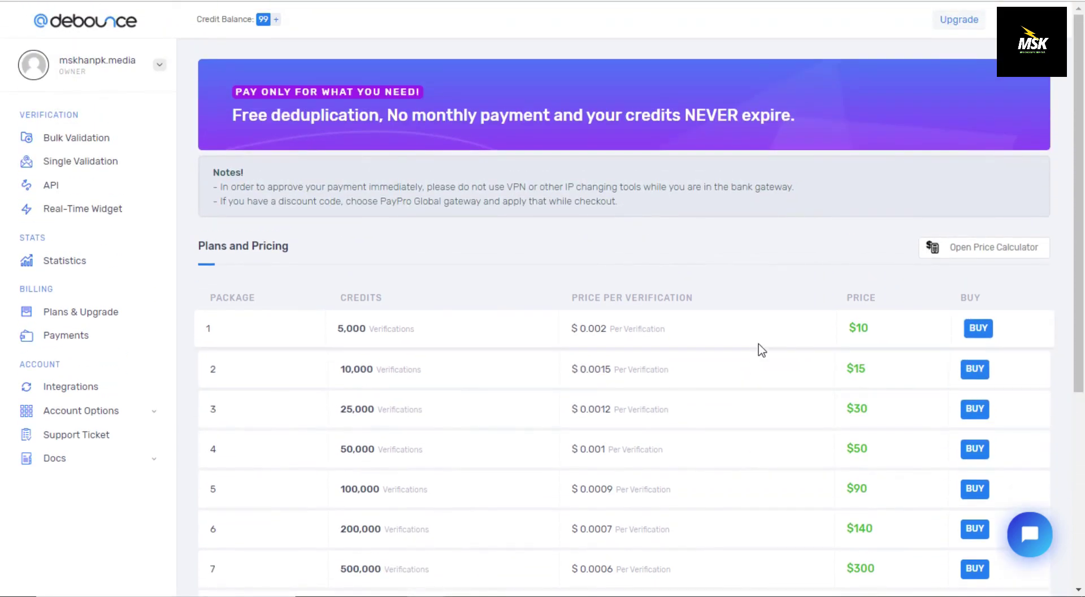
scroll(758, 346, down, 1)
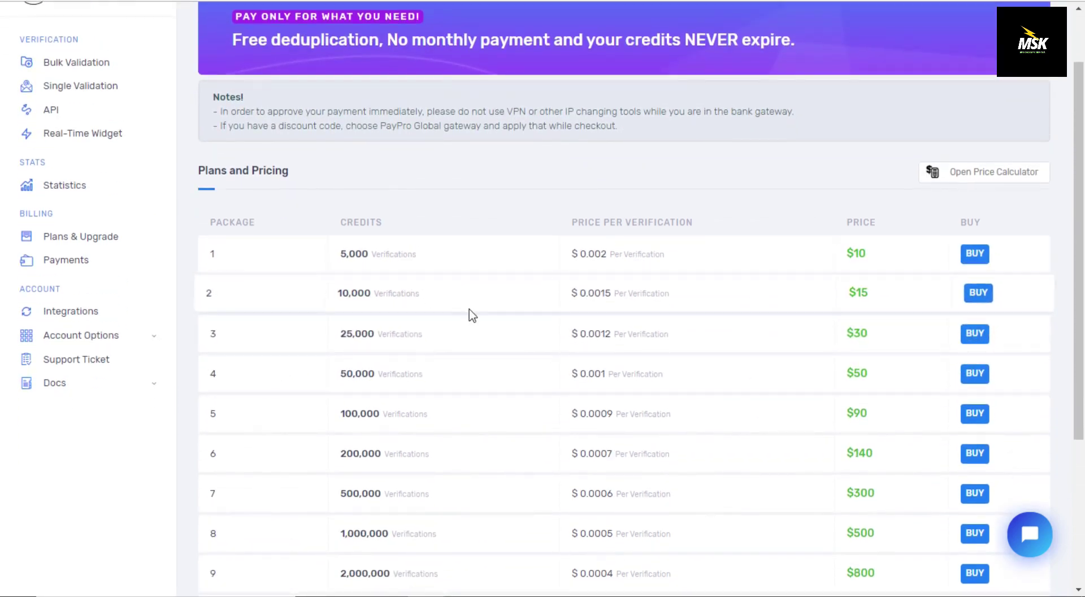
scroll(475, 334, down, 2)
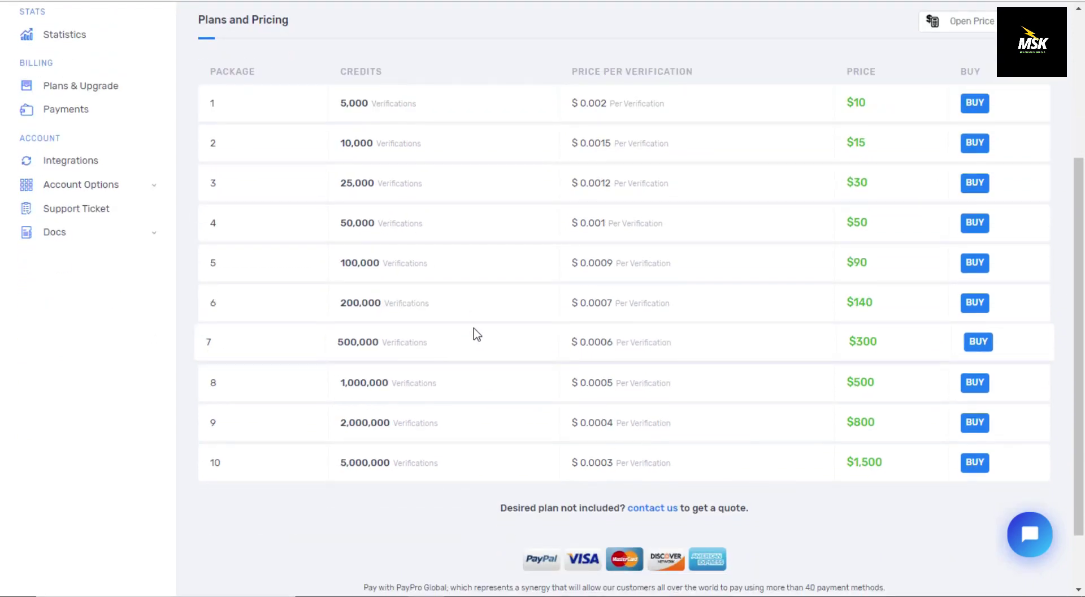
scroll(475, 333, up, 2)
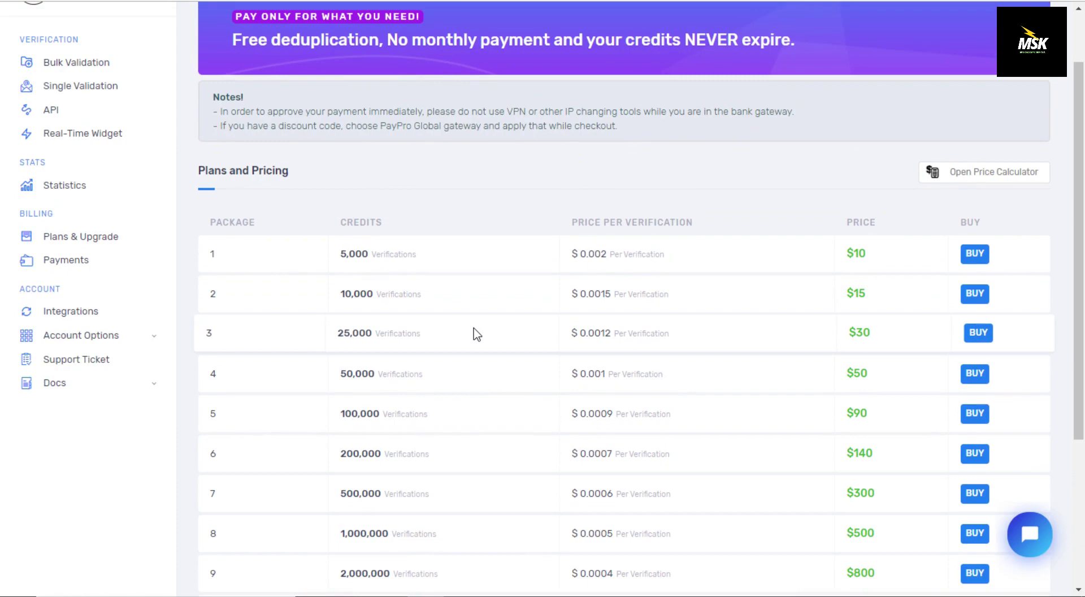
Step: Check Payments: no payments recorded and a +100 free credit deposit under Balance Change
click(69, 261)
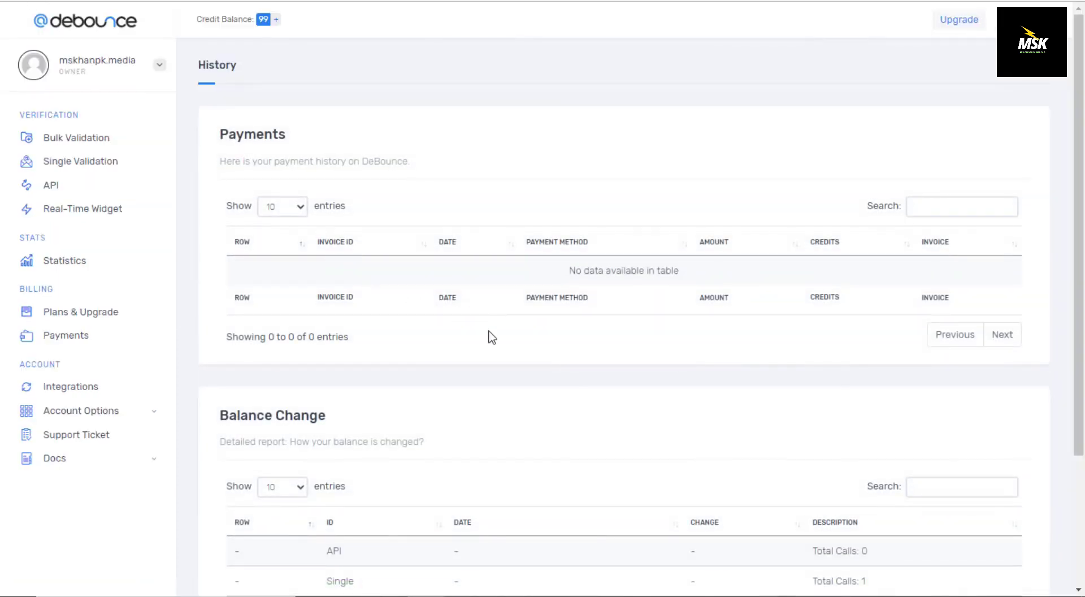
scroll(494, 351, down, 3)
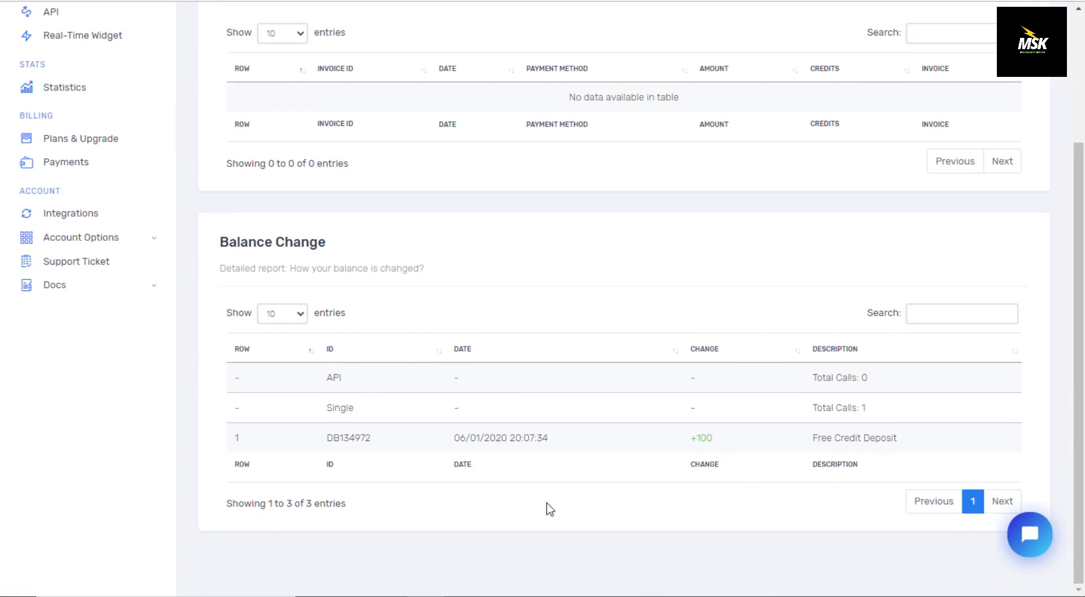
scroll(549, 509, up, 3)
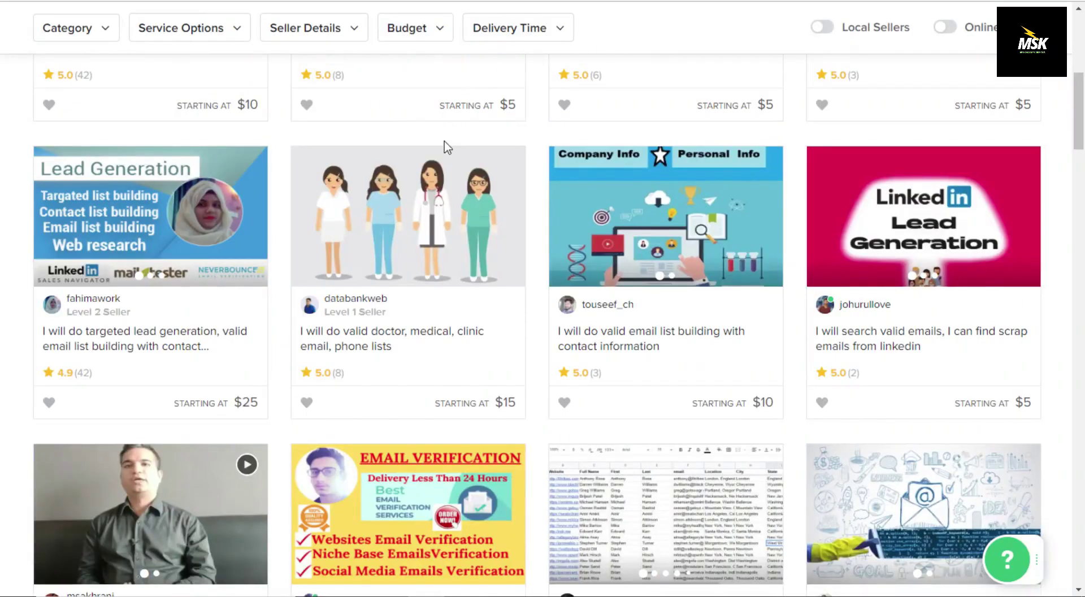
scroll(443, 146, up, 8)
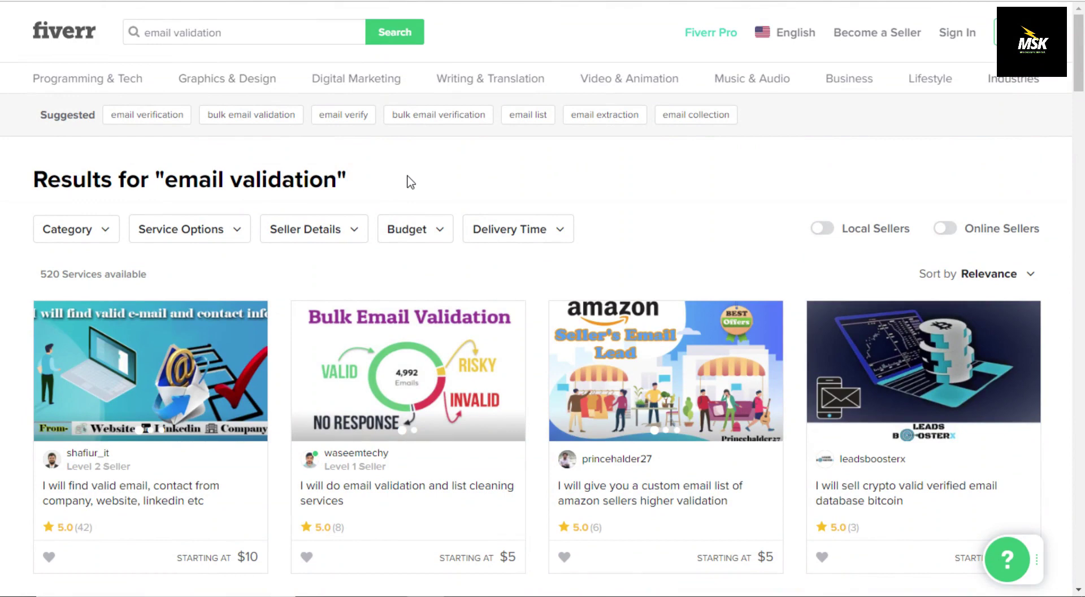
scroll(424, 177, down, 3)
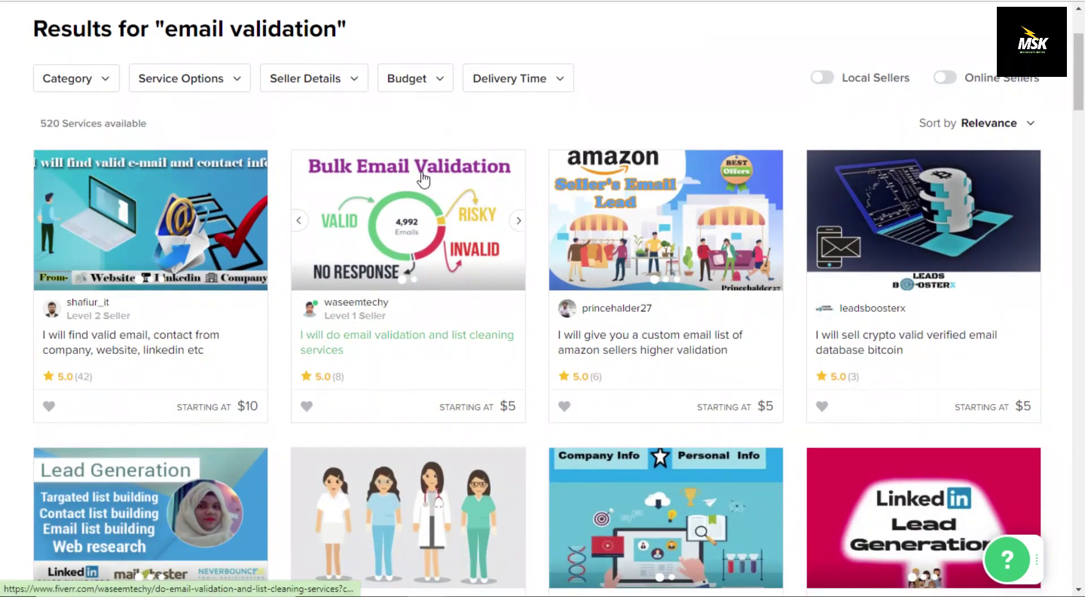
scroll(543, 375, down, 1)
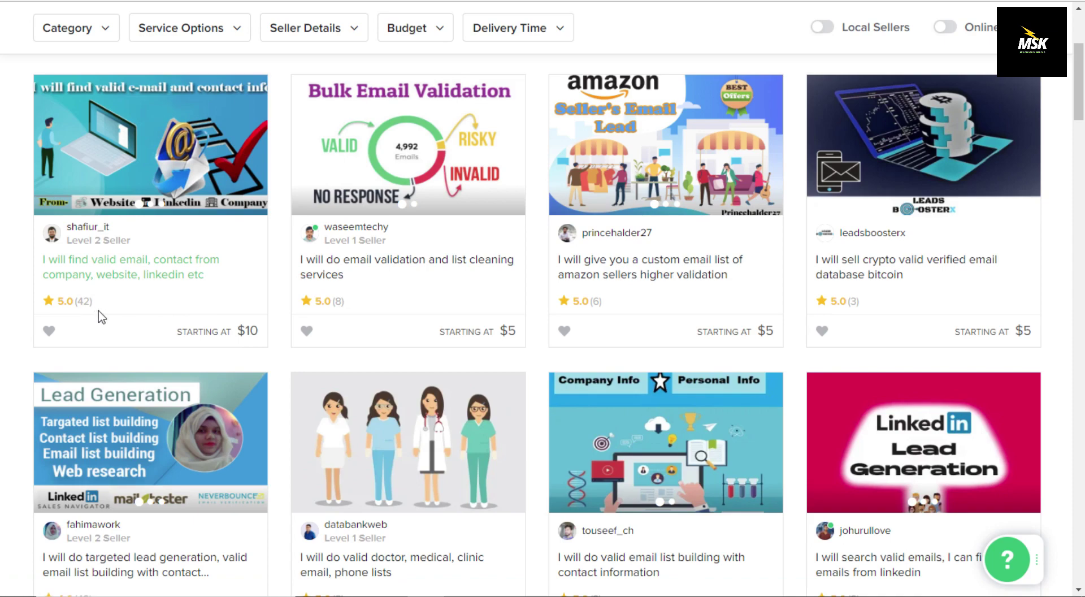
scroll(102, 317, up, 3)
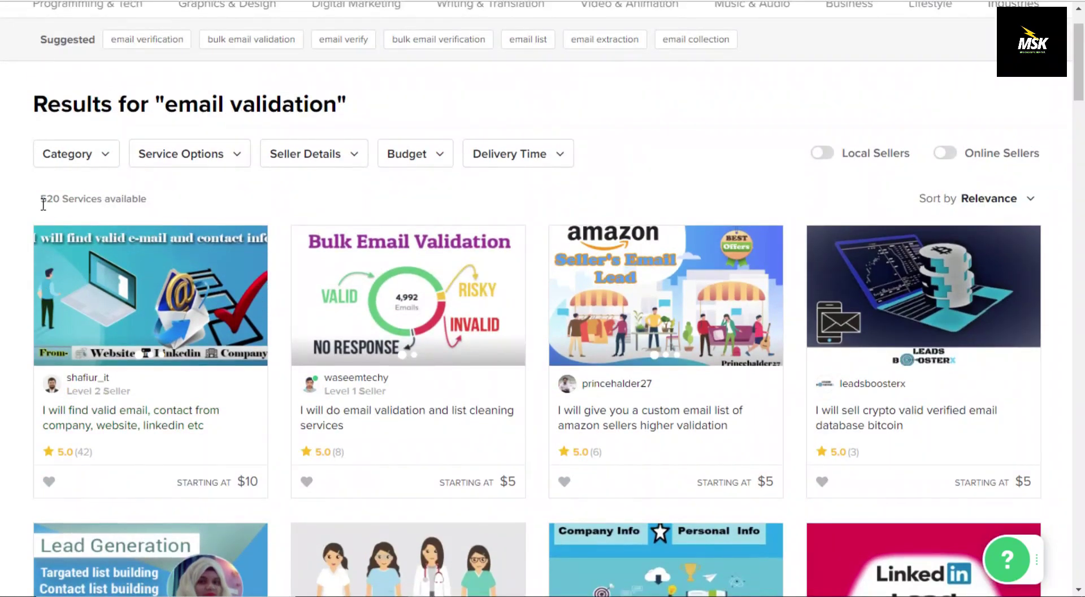
drag(42, 198, 161, 201)
scroll(204, 209, down, 5)
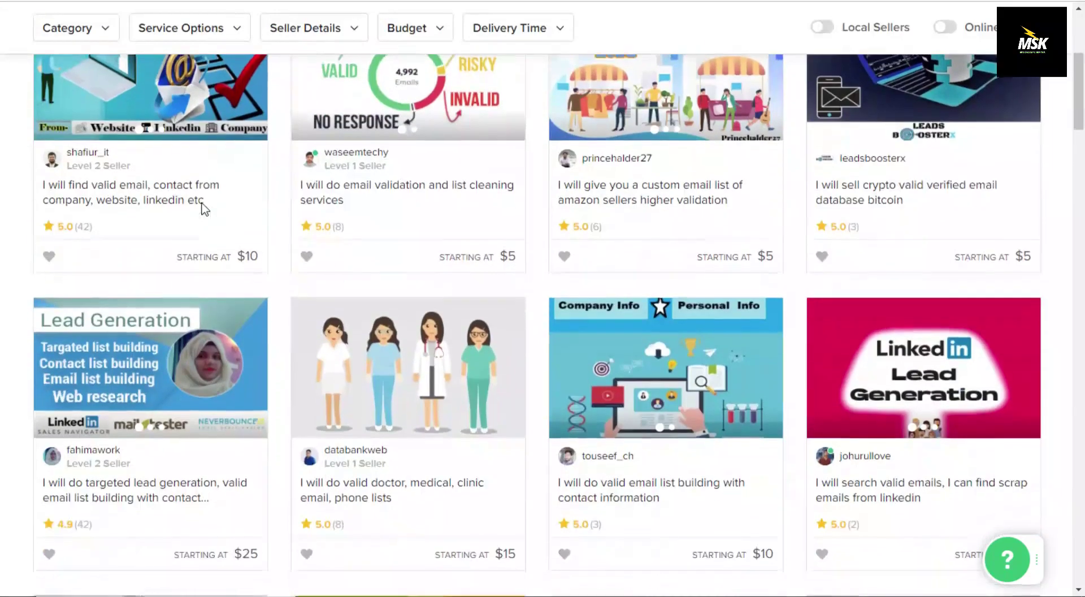
scroll(295, 341, down, 2)
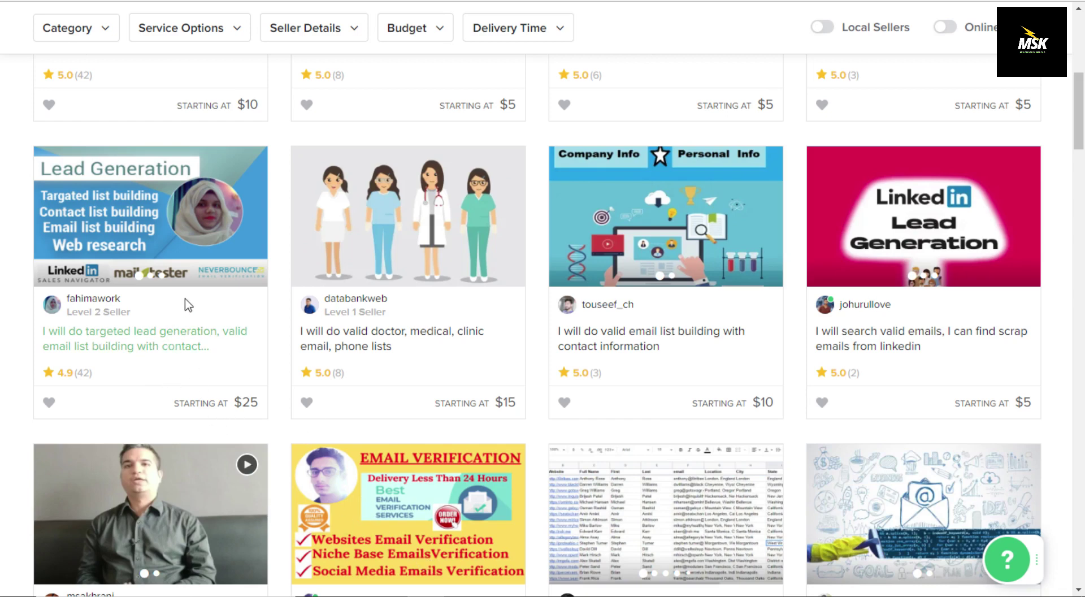
Step: Open the targeted lead generation gig and review its Basic, Standard and Premium package comparison
click(185, 299)
click(185, 339)
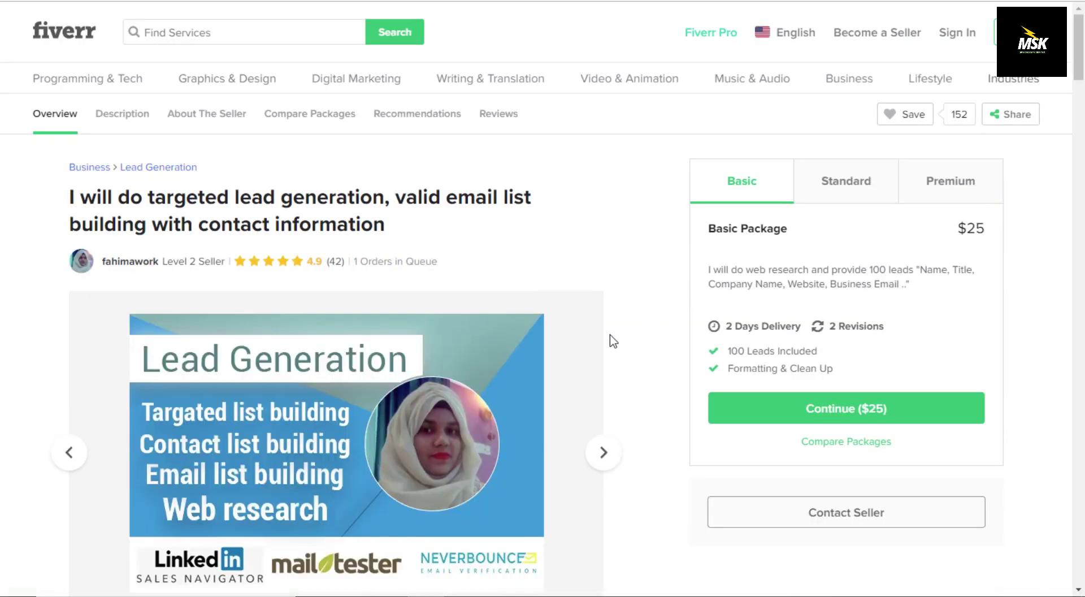
scroll(613, 341, down, 10)
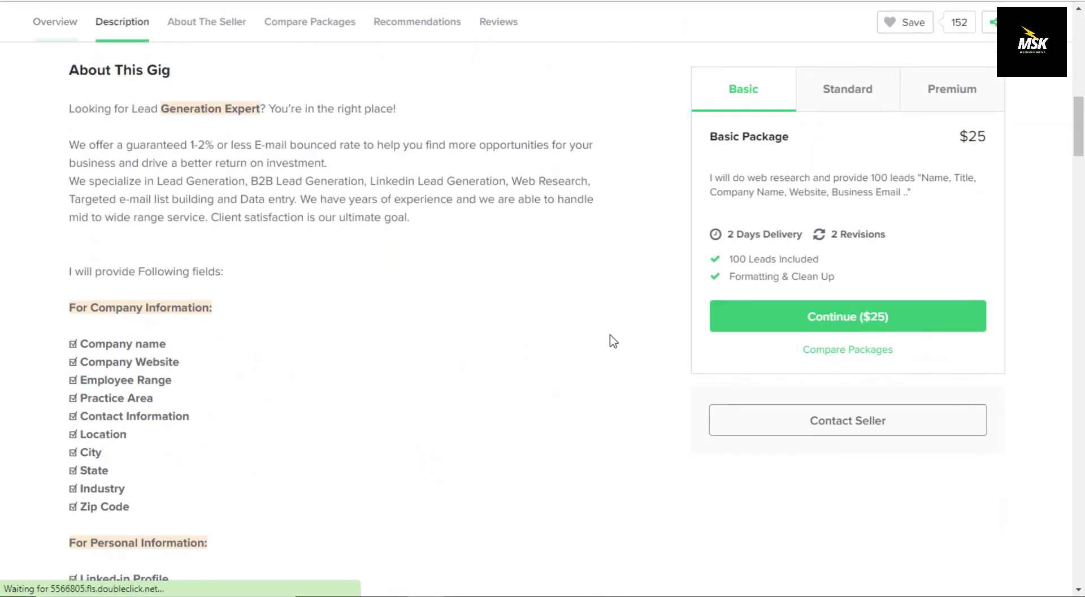
scroll(613, 341, down, 15)
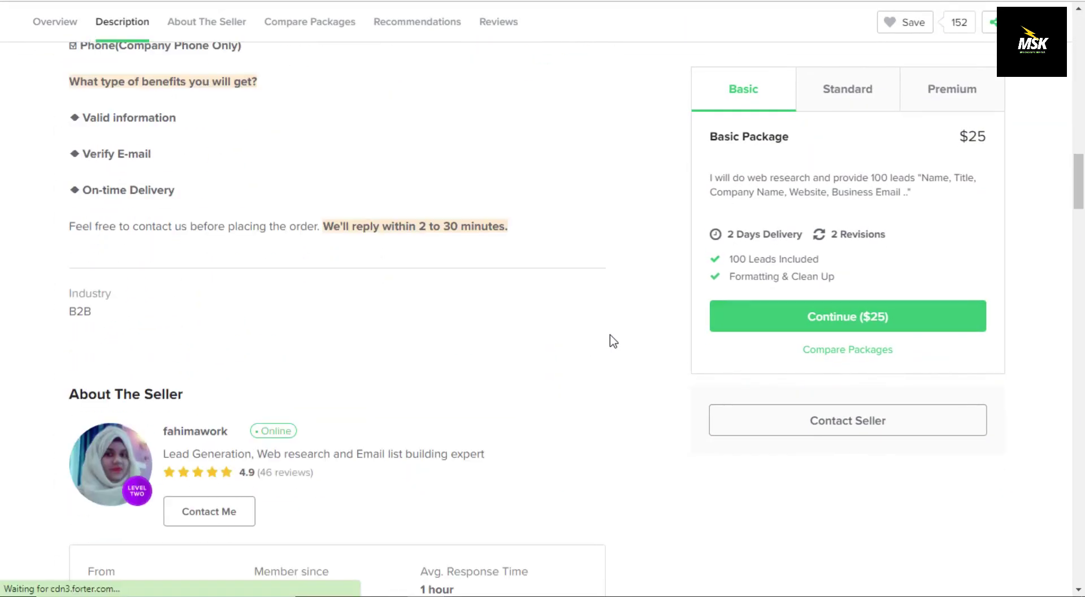
scroll(631, 399, down, 4)
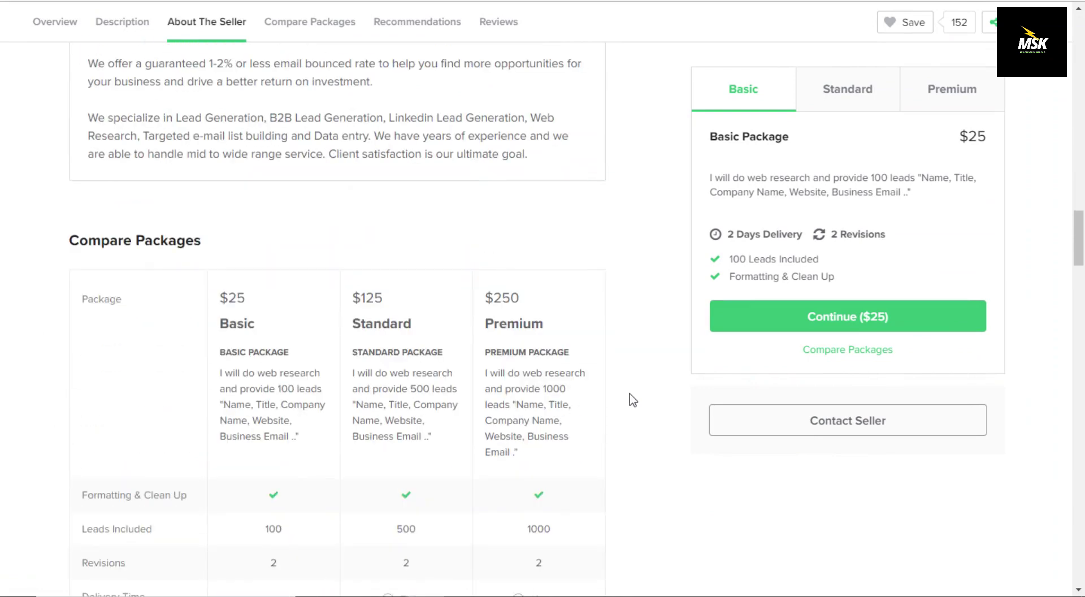
scroll(633, 400, down, 5)
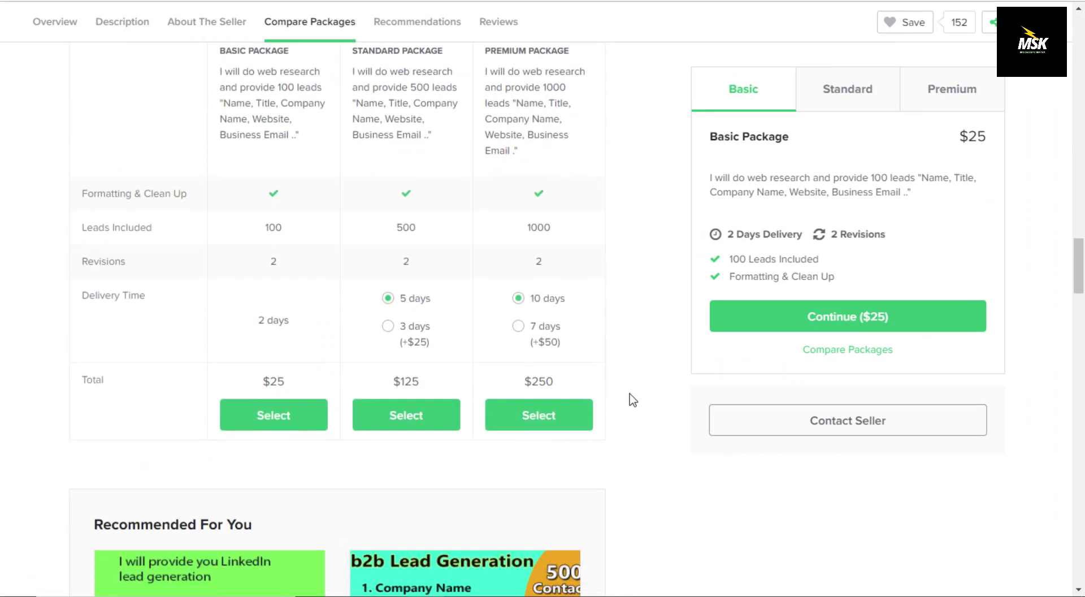
scroll(633, 400, down, 6)
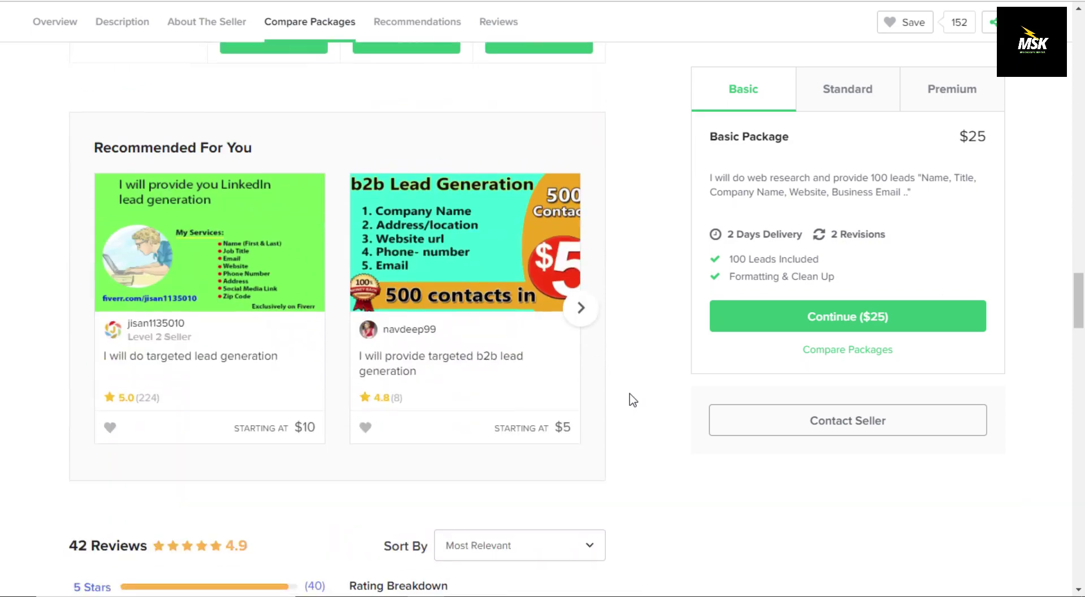
scroll(633, 400, up, 5)
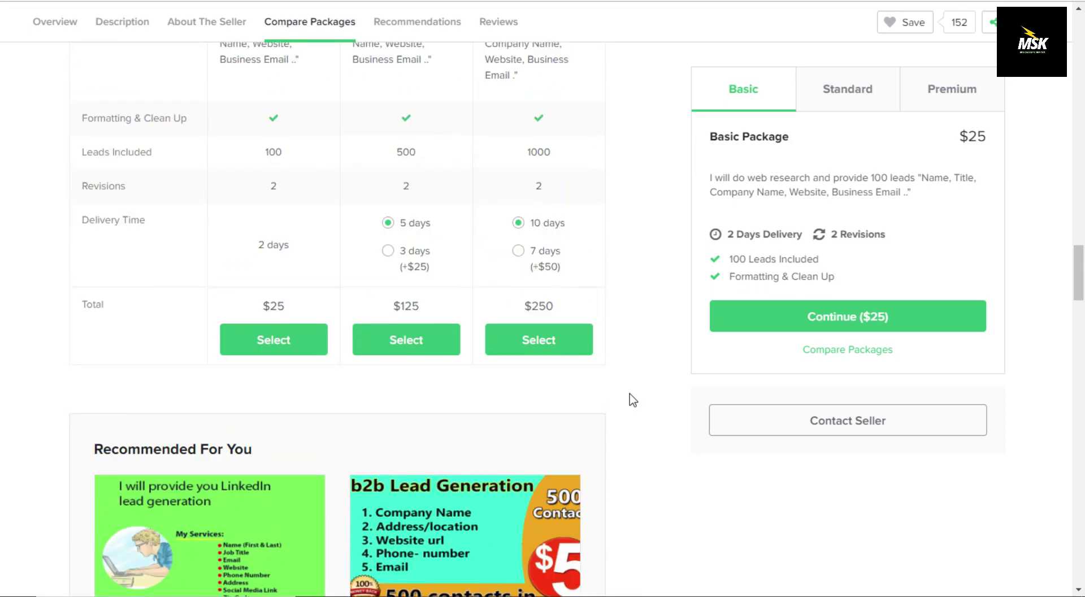
scroll(634, 399, up, 20)
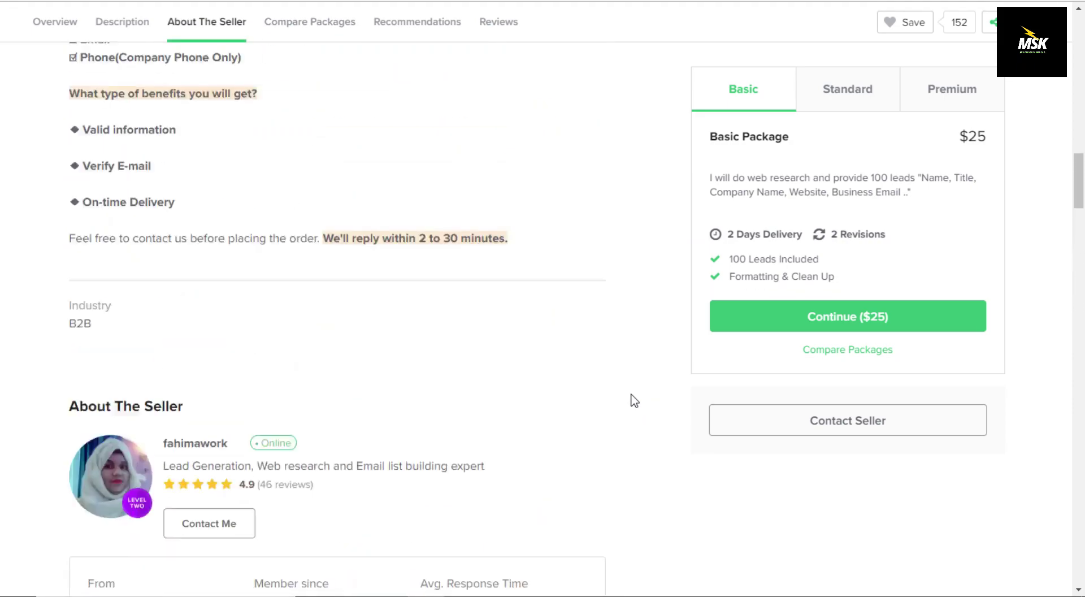
scroll(634, 400, up, 15)
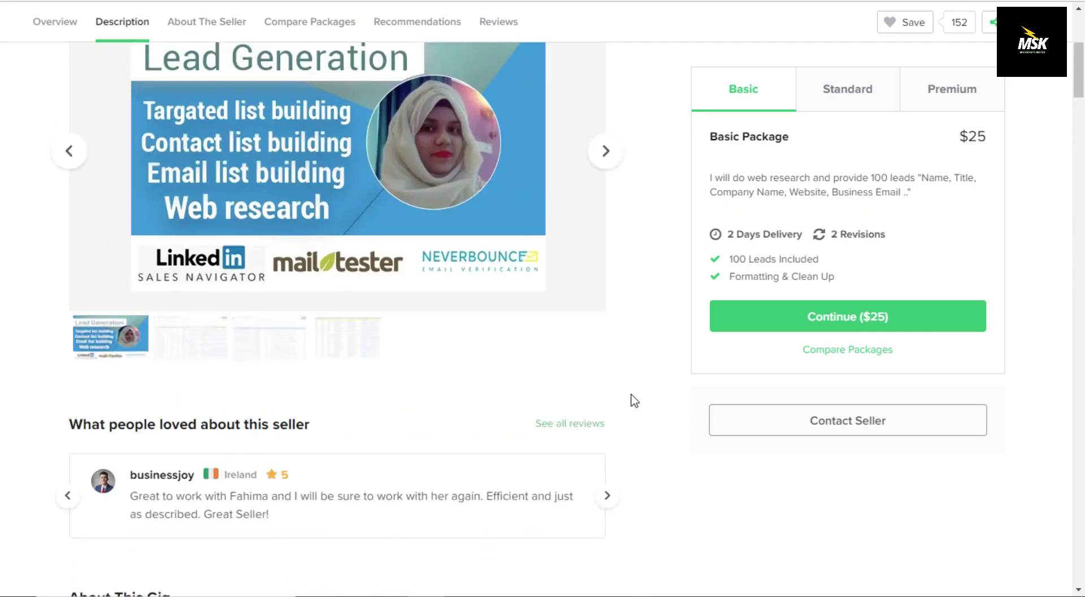
scroll(634, 400, up, 3)
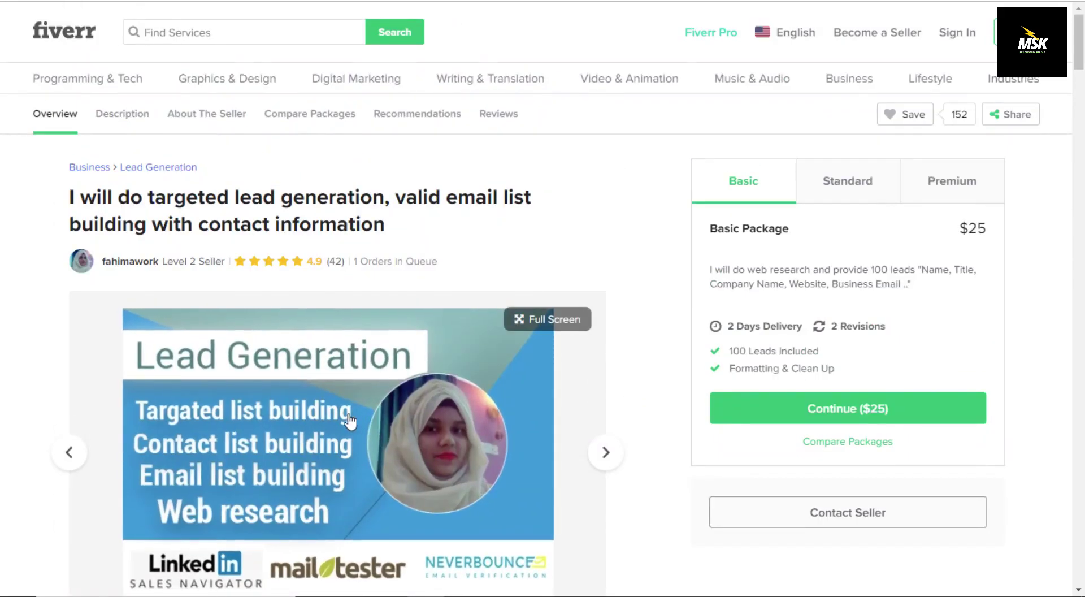
scroll(389, 419, down, 1)
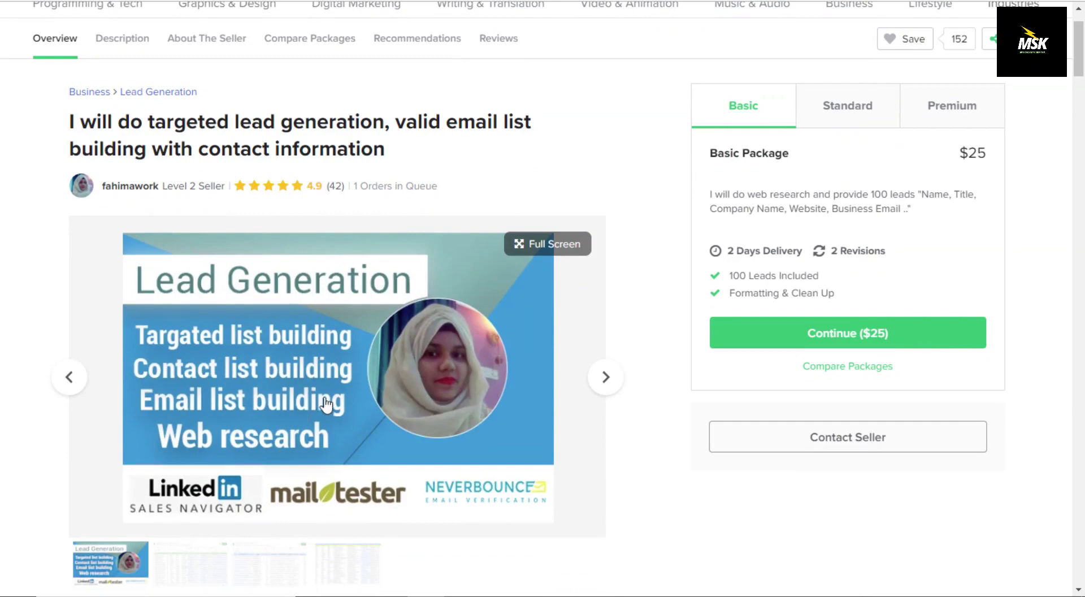
scroll(334, 402, up, 1)
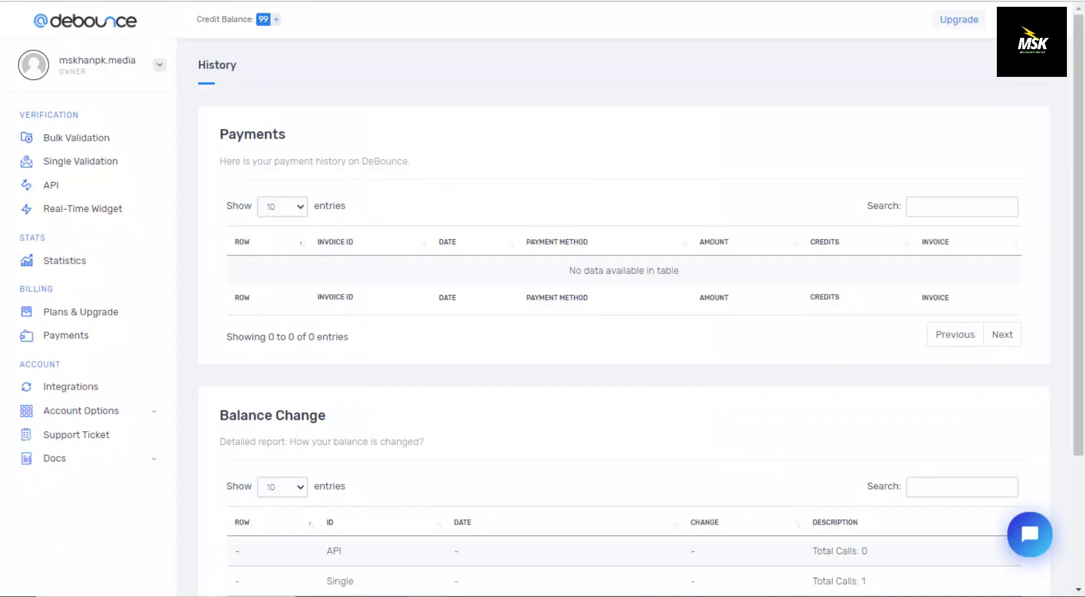
Step: Return to Plans & Upgrade and scroll through the verification credit package prices
click(79, 312)
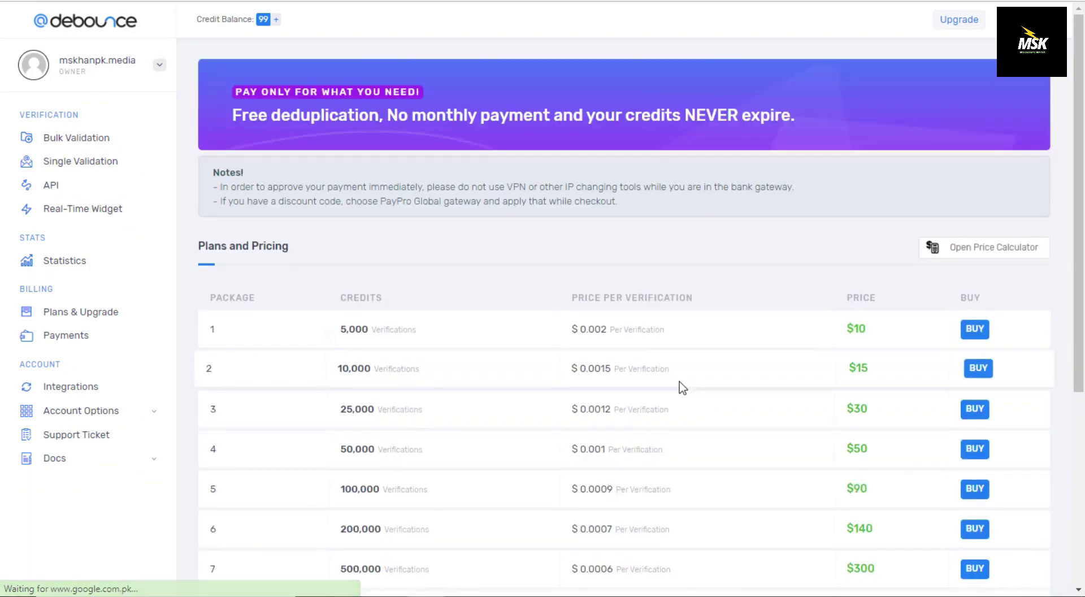
scroll(683, 386, down, 1)
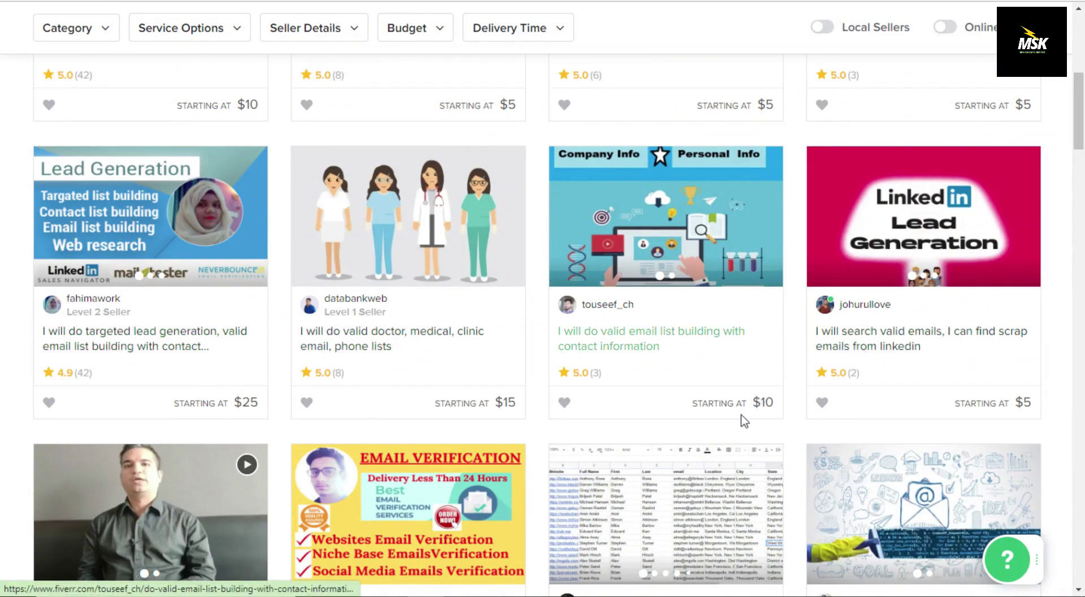
scroll(743, 421, up, 7)
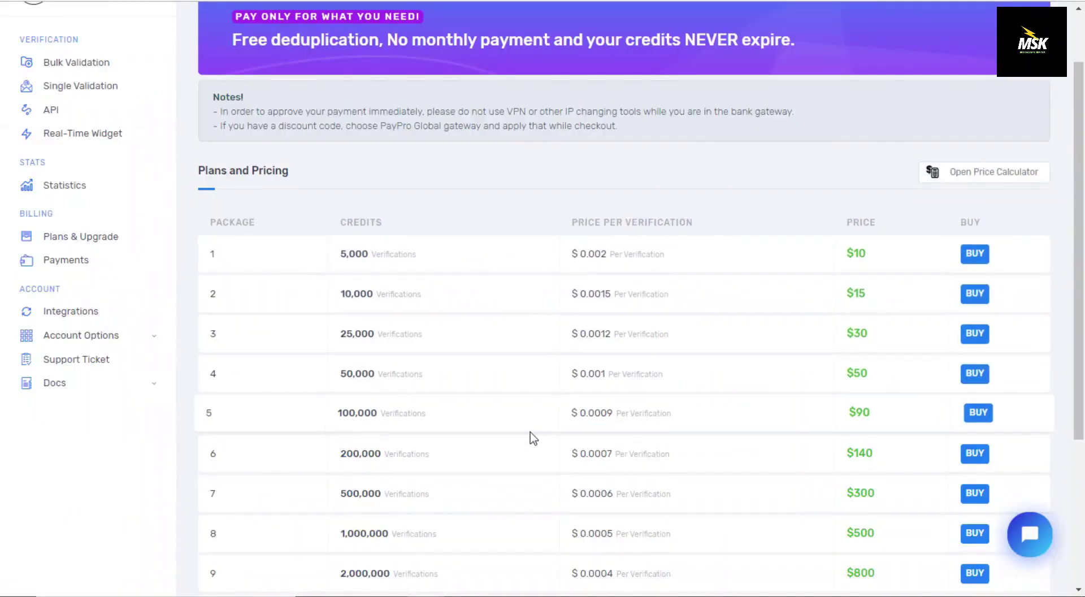
scroll(531, 440, up, 2)
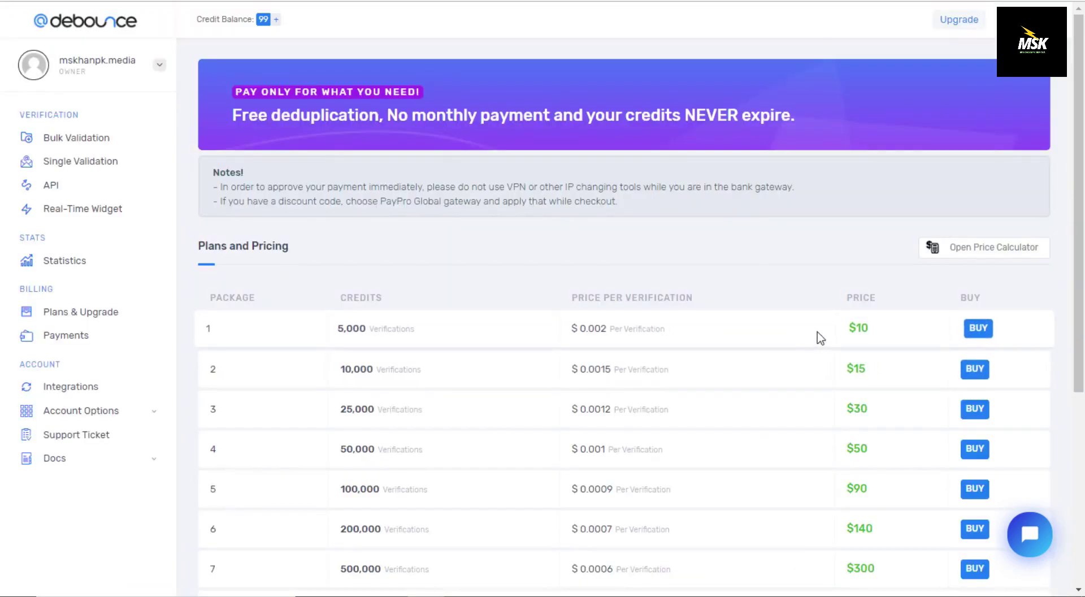
Step: Read the DeBounce affiliate terms (25% lifetime commission, $50 minimum payout), highlighting the Get Paid section
scroll(799, 347, down, 1)
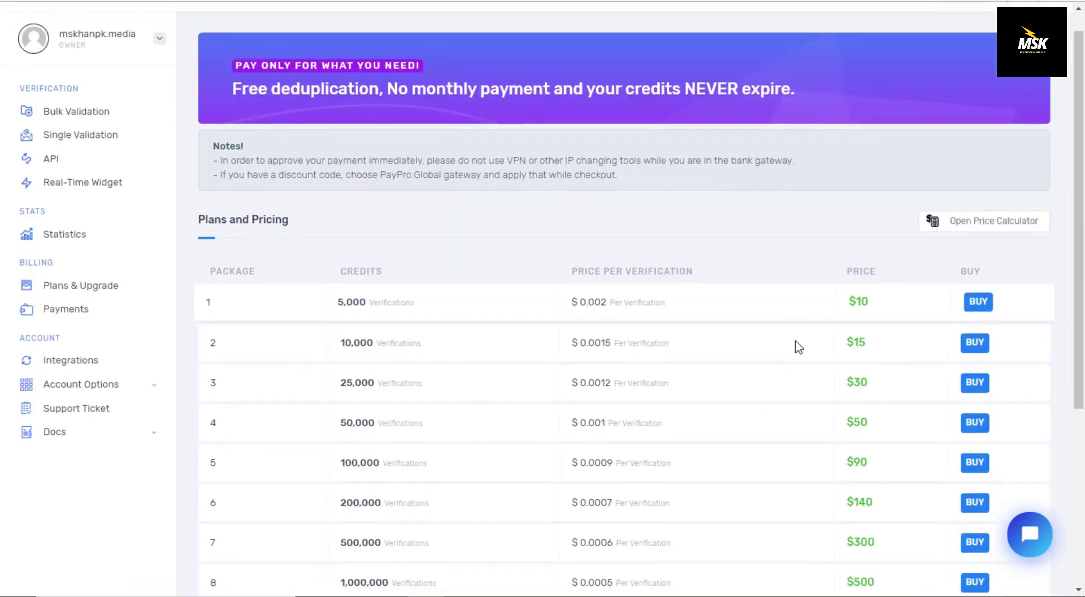
scroll(797, 346, down, 3)
scroll(795, 344, up, 1)
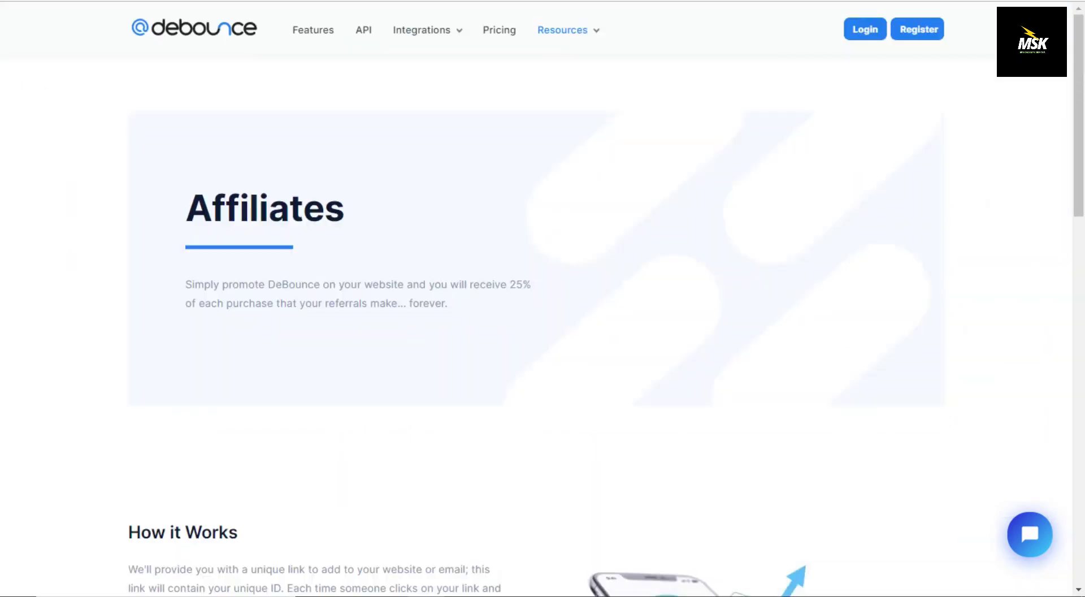
scroll(327, 315, down, 5)
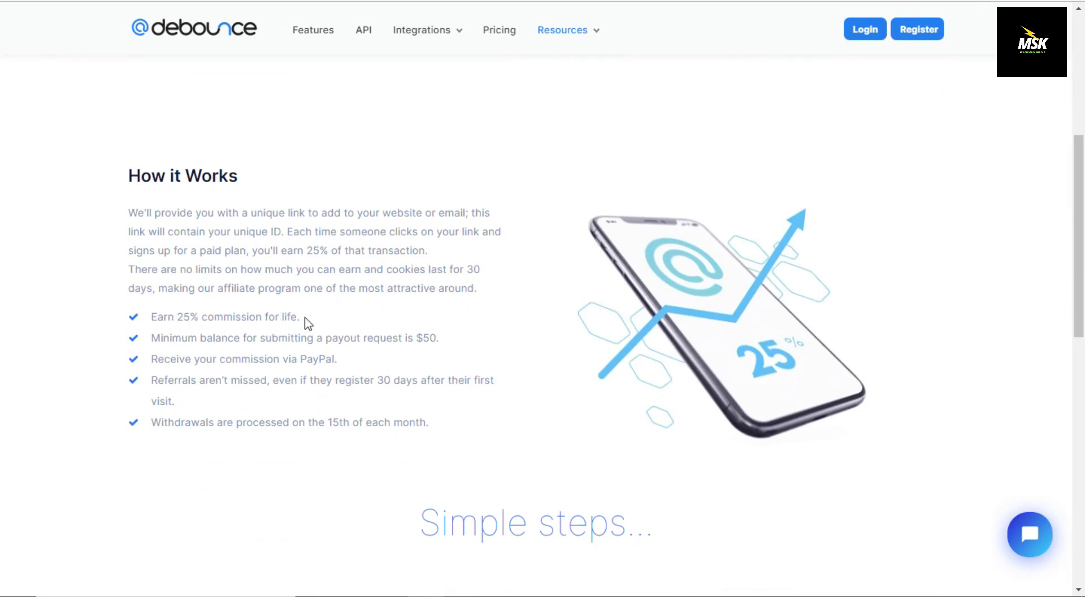
scroll(320, 321, down, 5)
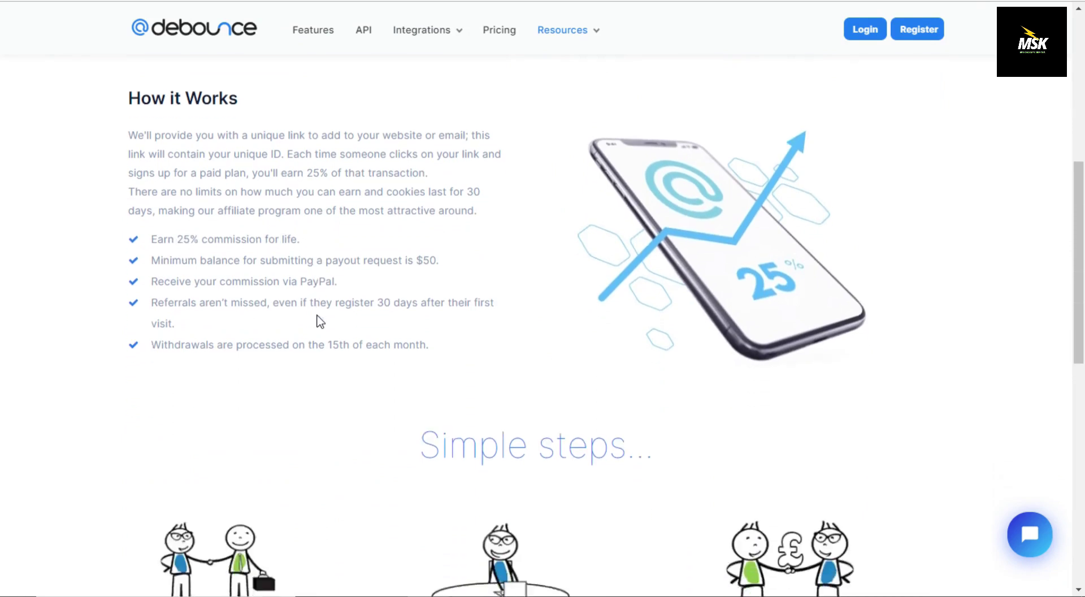
scroll(316, 320, down, 5)
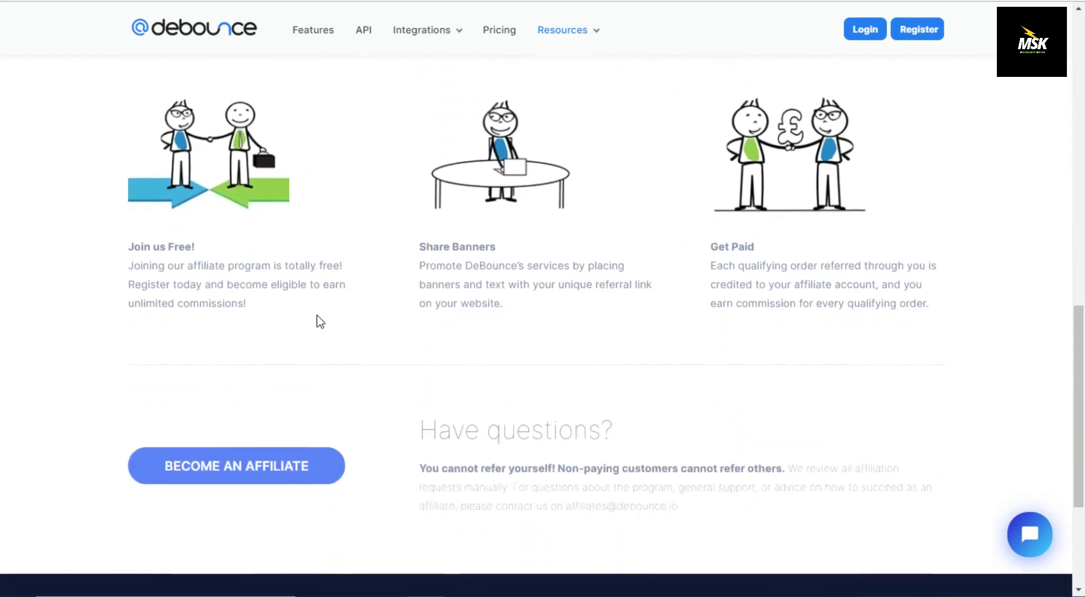
scroll(322, 335, up, 4)
scroll(323, 351, up, 1)
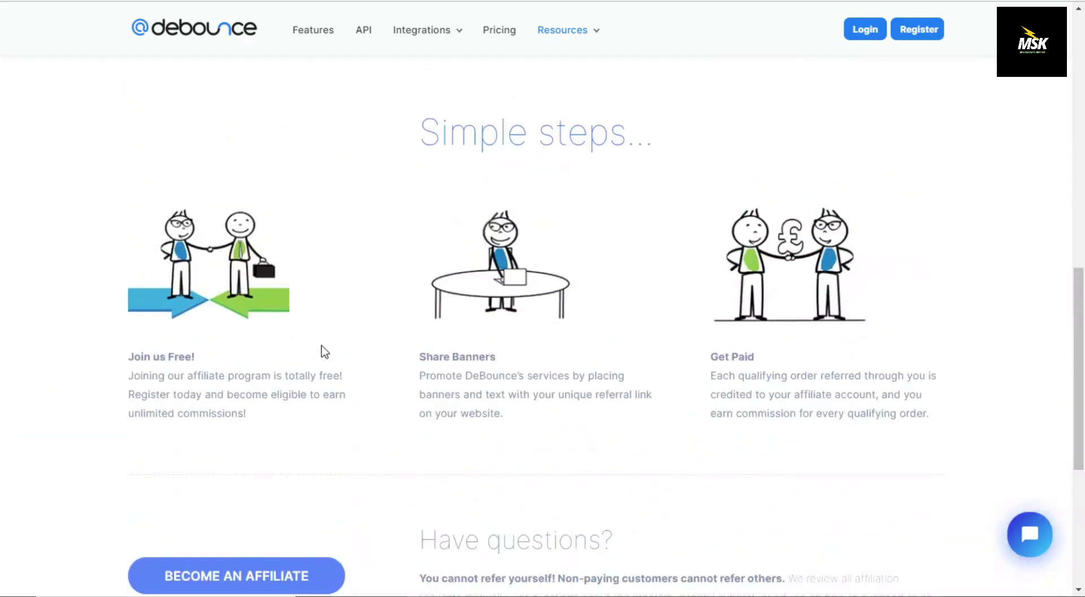
scroll(322, 351, down, 3)
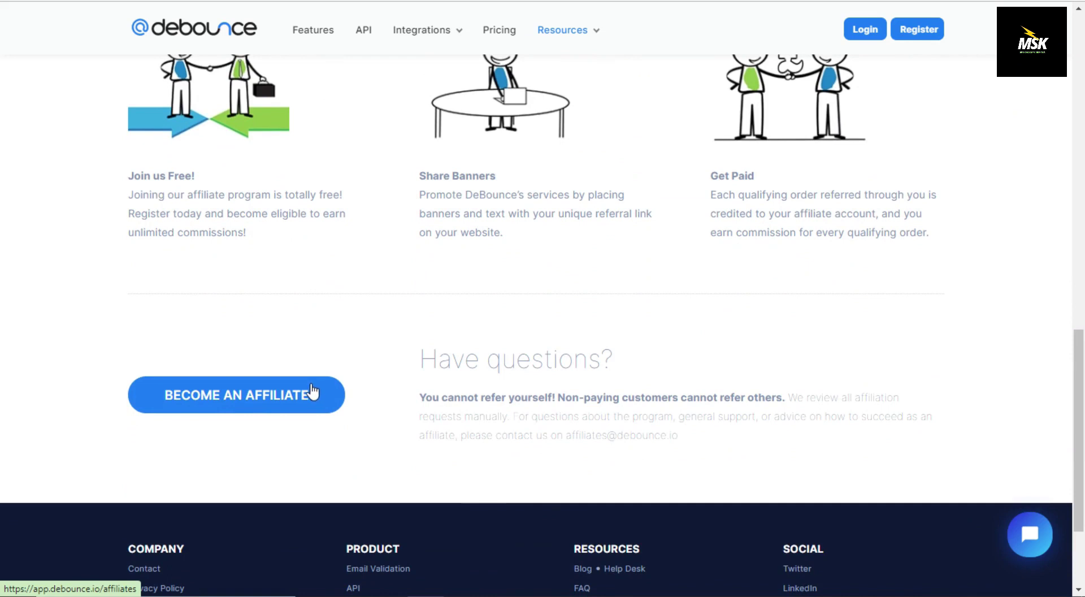
drag(708, 175, 924, 235)
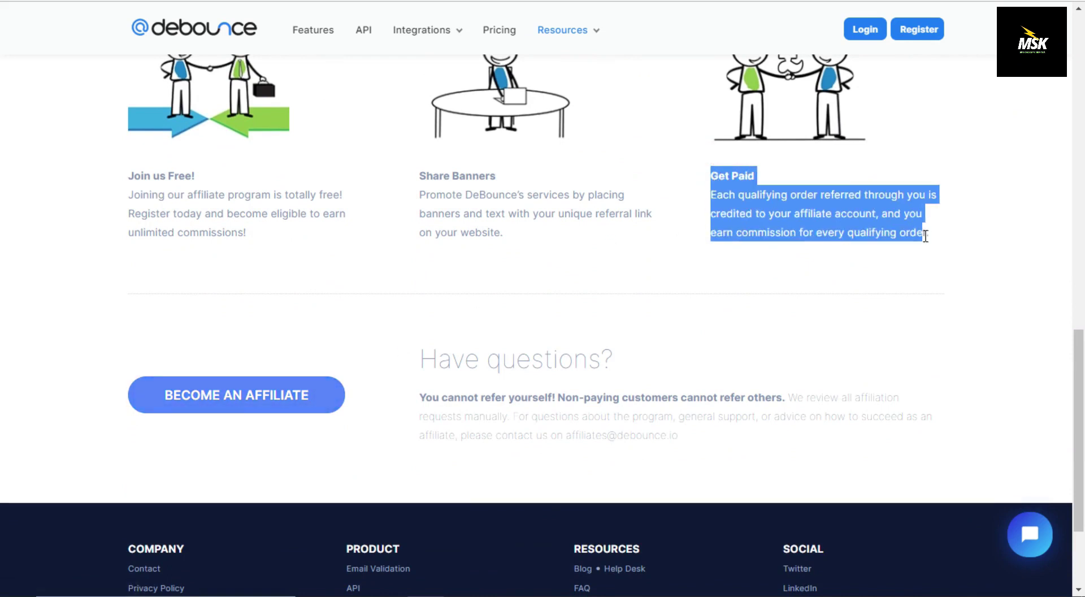
click(661, 304)
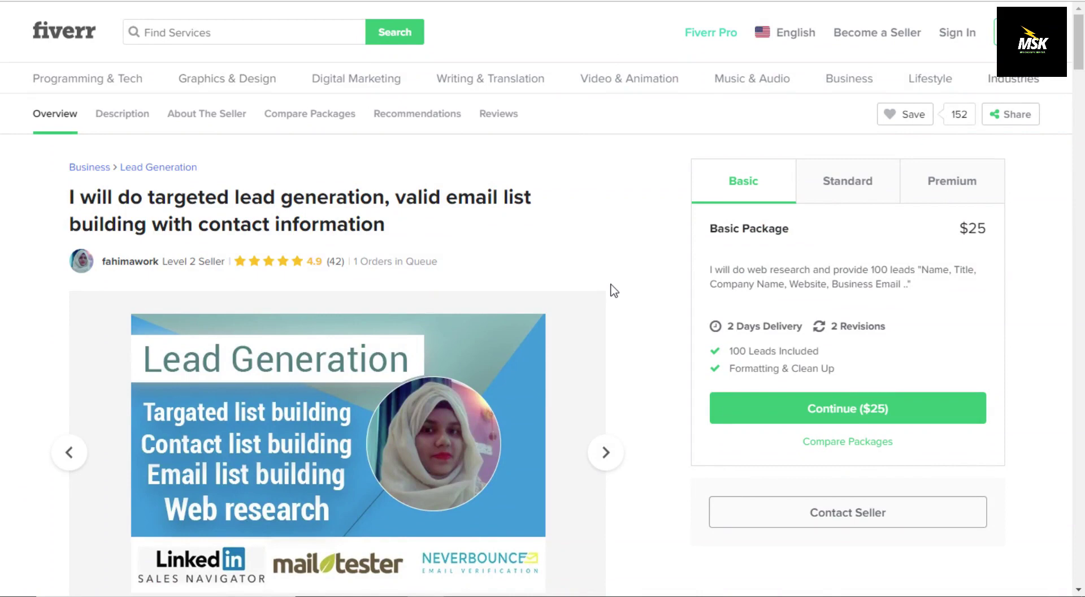
Step: Review the Fiverr gig's $25 Basic package: 100 leads, formatting and clean-up, 2 revisions
scroll(615, 291, down, 4)
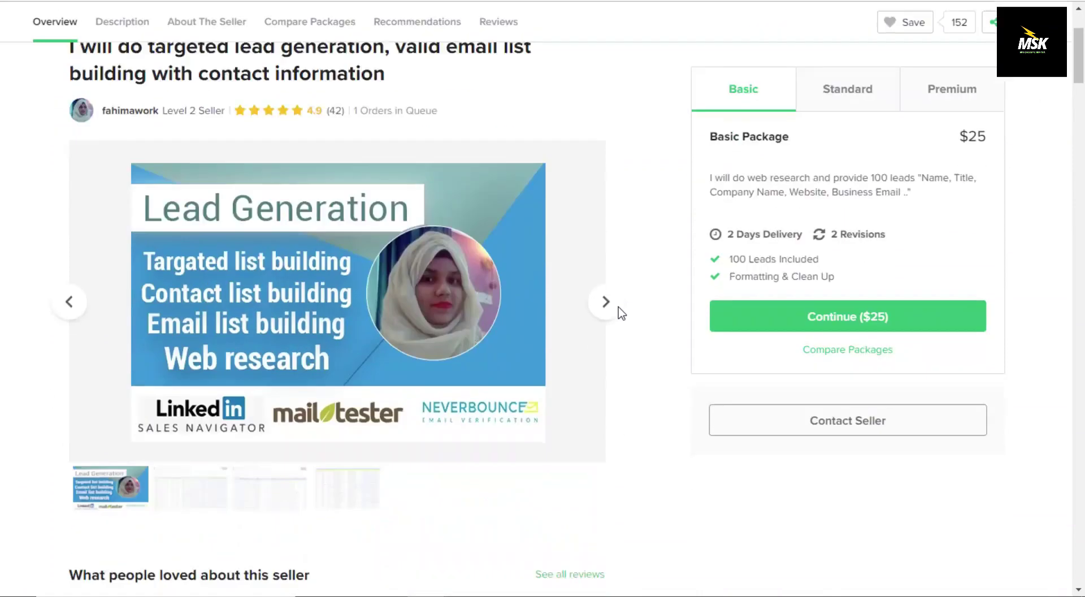
scroll(622, 313, down, 3)
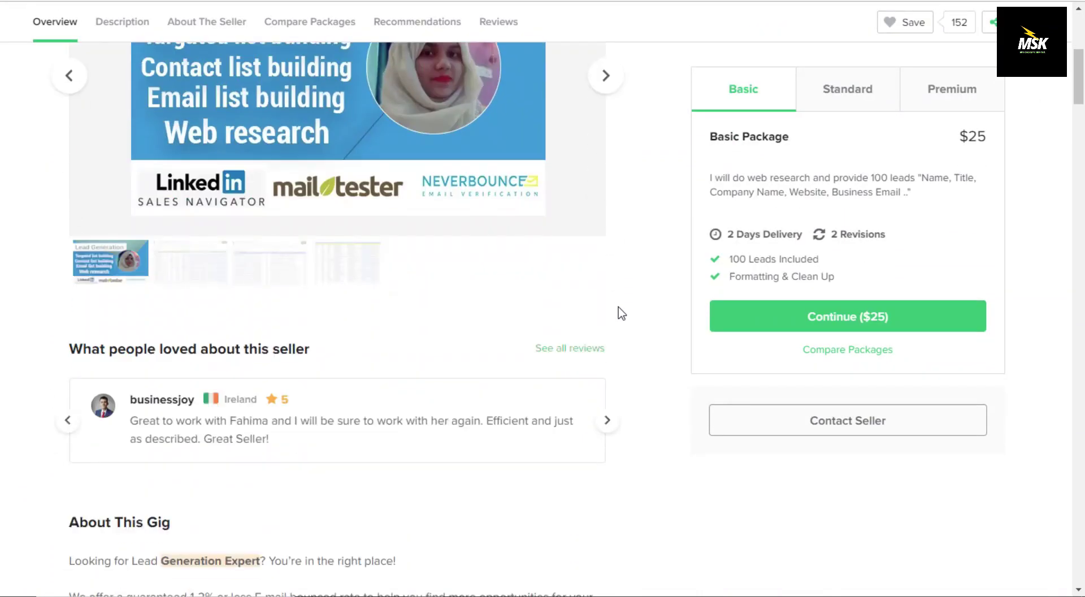
scroll(620, 310, up, 5)
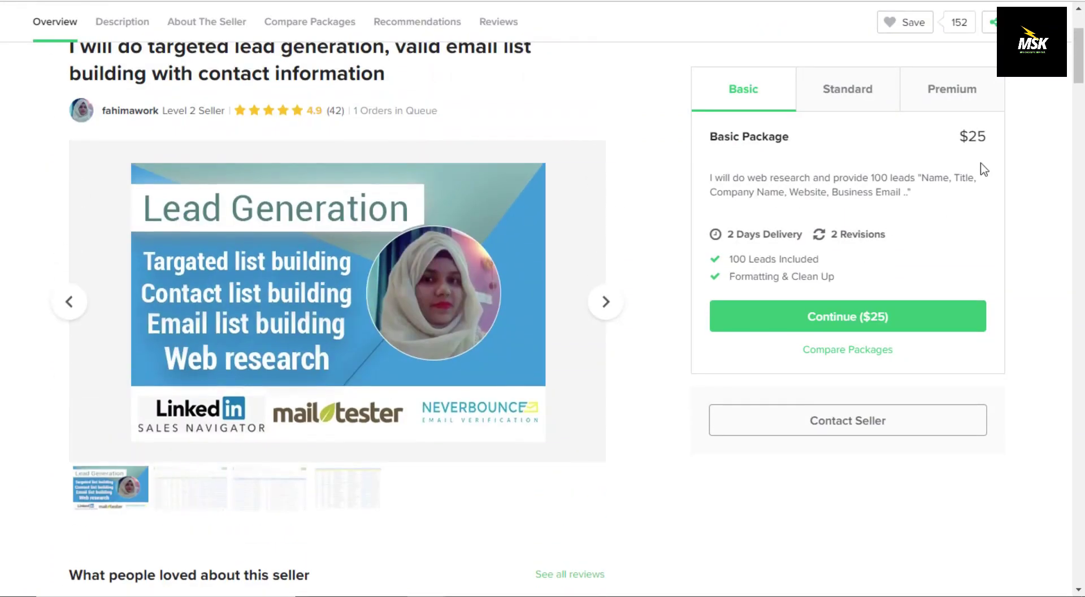